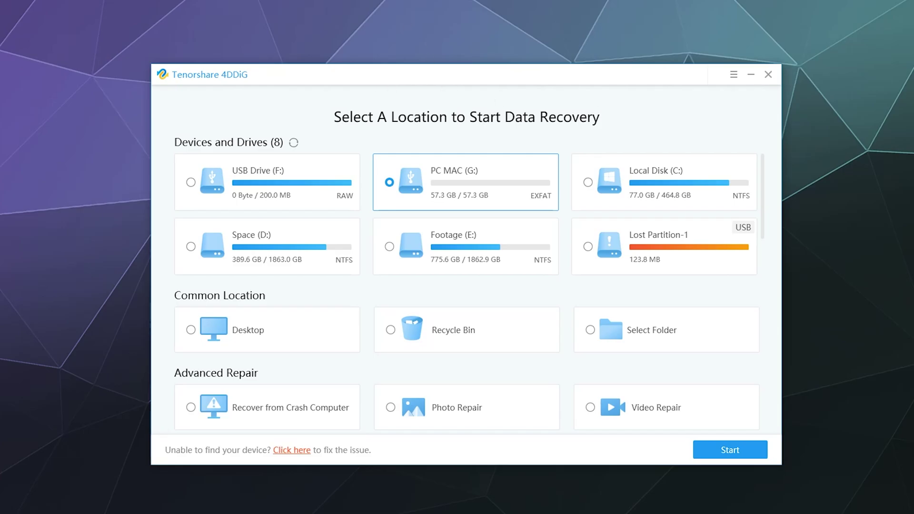
pyautogui.hotkey('alt', 'Tab')
pyautogui.moveTo(637, 29); pyautogui.dragTo(563, 71)
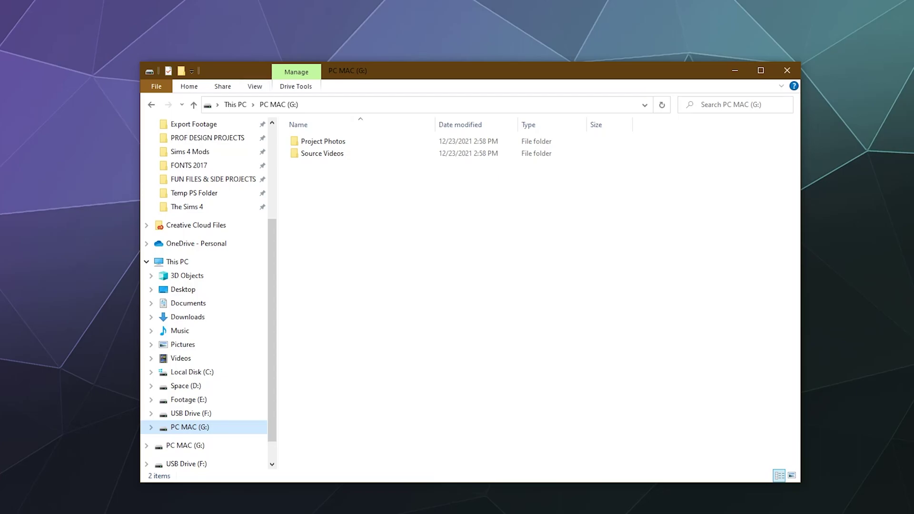
pyautogui.click(314, 145)
pyautogui.doubleClick(313, 145)
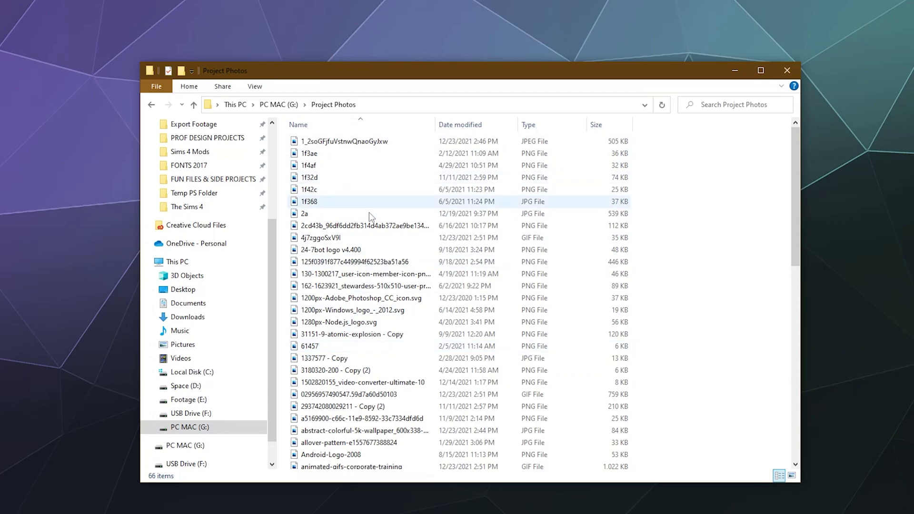
pyautogui.click(285, 107)
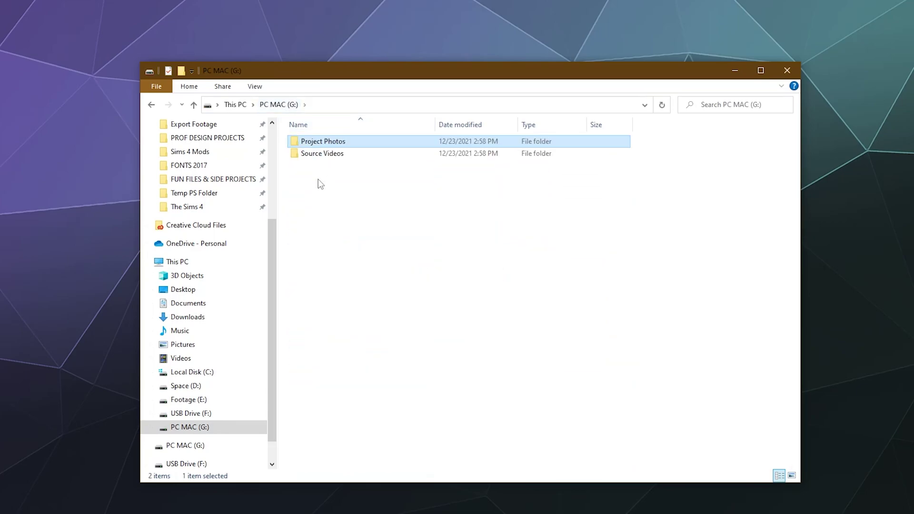
pyautogui.doubleClick(316, 154)
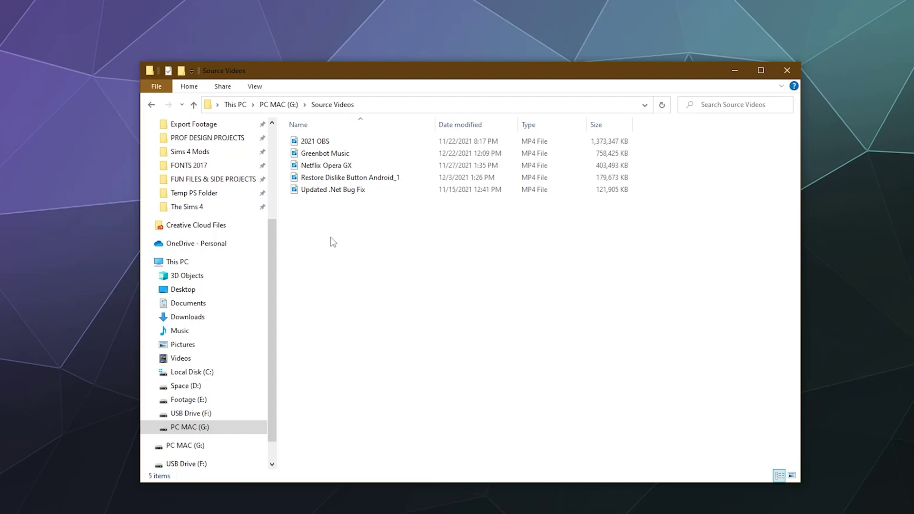
pyautogui.click(279, 105)
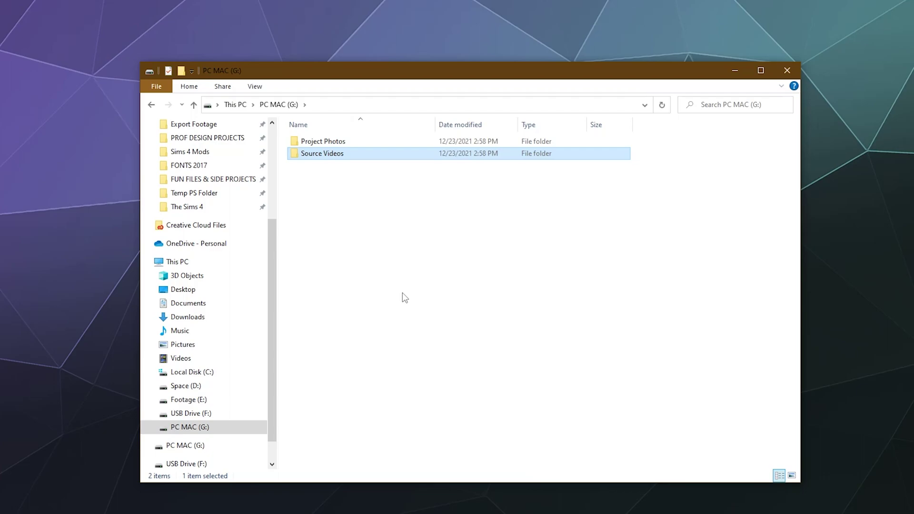
pyautogui.click(434, 339)
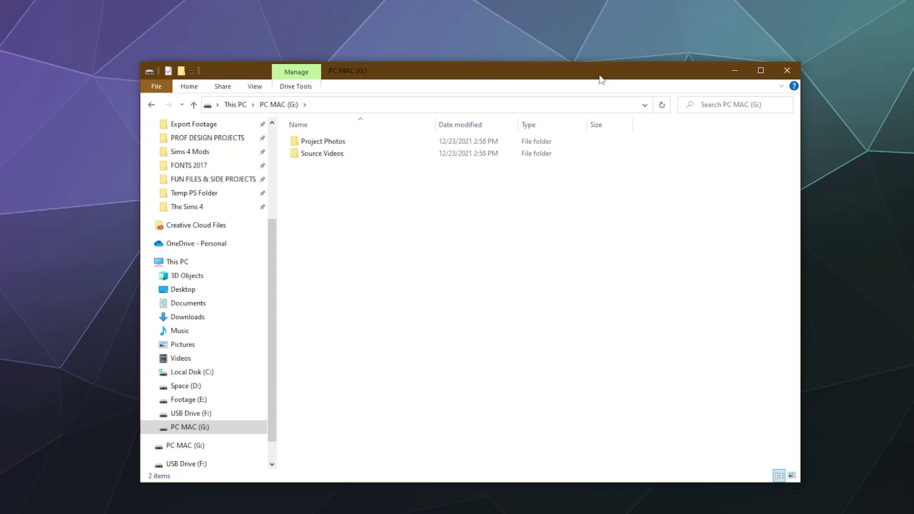
# Quick-format the PC MAC (G:) drive as exFAT, accepting the data-erase and drive-in-use warnings
pyautogui.moveTo(602, 78); pyautogui.dragTo(635, 84)
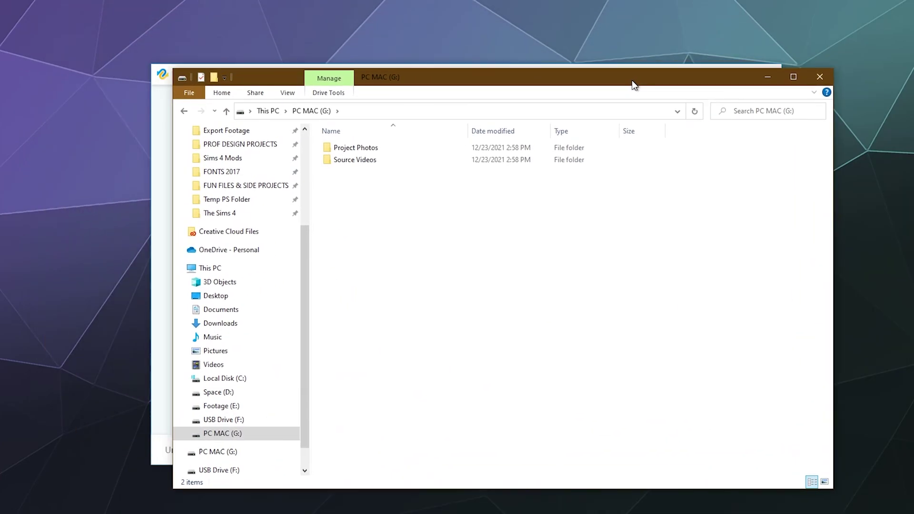
pyautogui.rightClick(243, 435)
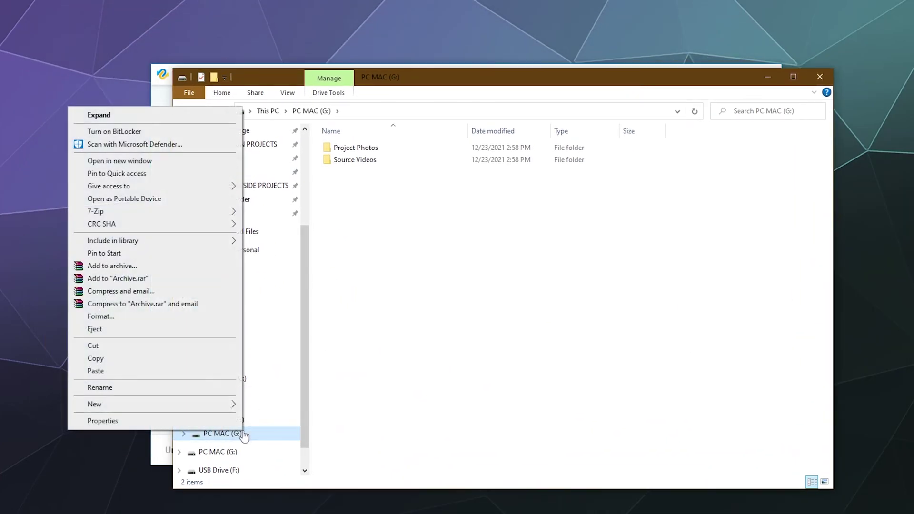
pyautogui.click(153, 319)
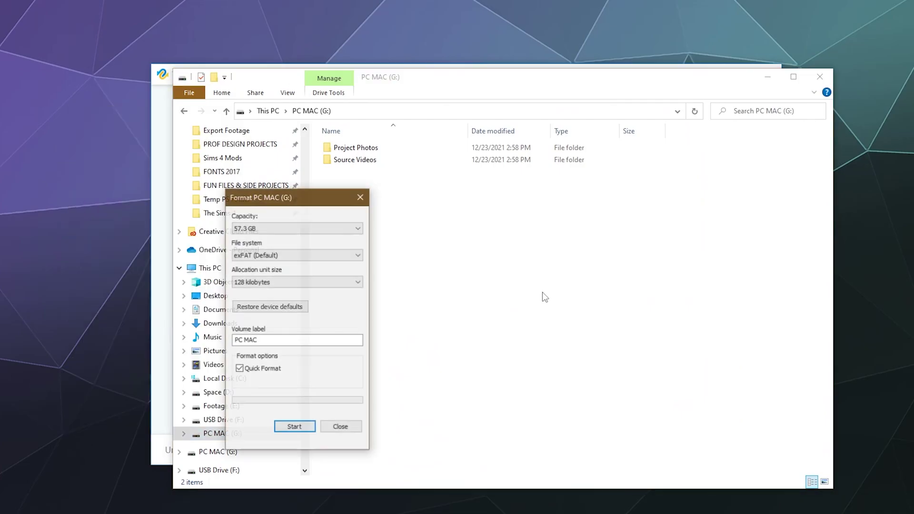
pyautogui.moveTo(316, 199); pyautogui.dragTo(597, 252)
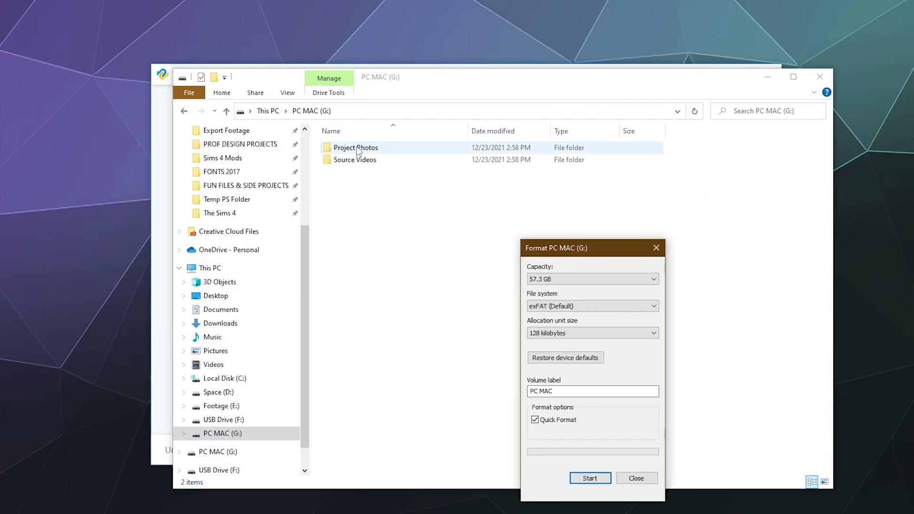
pyautogui.click(590, 478)
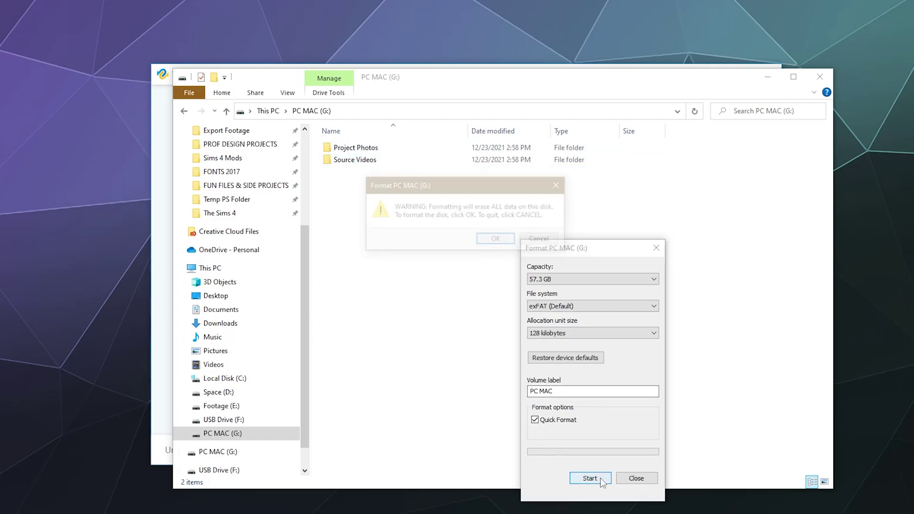
pyautogui.click(497, 239)
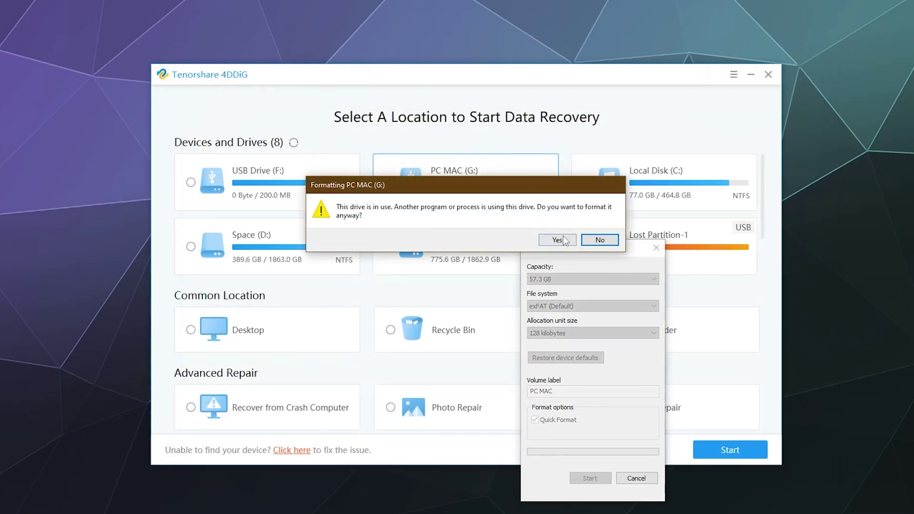
pyautogui.click(558, 240)
pyautogui.click(544, 235)
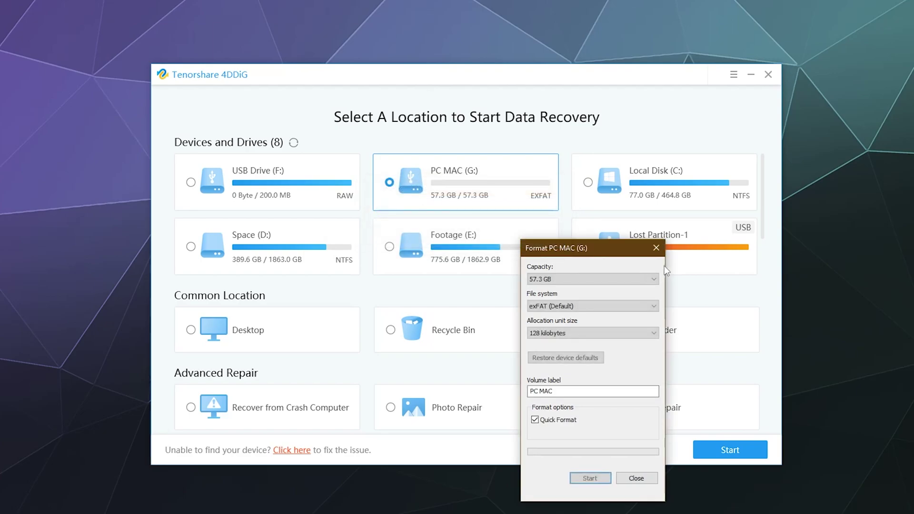
# Close the completed Format PC MAC (G:) dialog
pyautogui.click(659, 250)
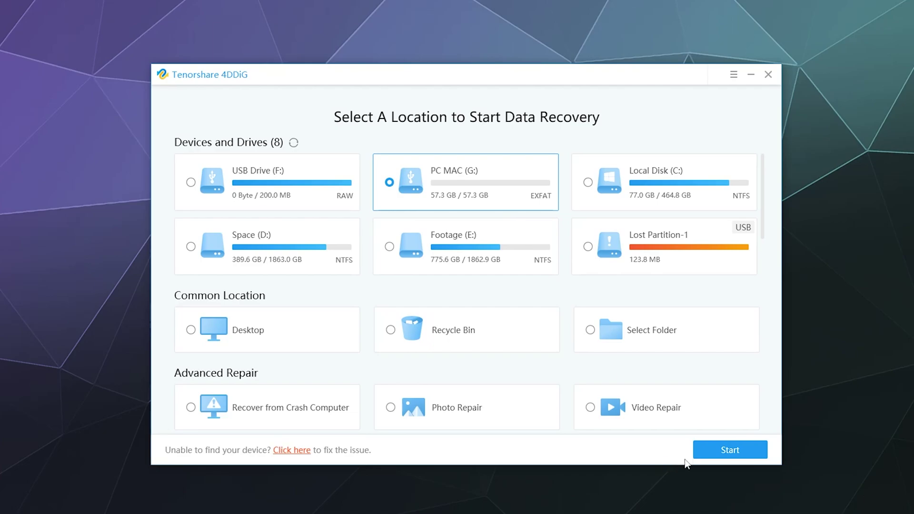
# Choose PC MAC (G:) under Devices and Drives and start scanning it for lost data
pyautogui.click(294, 173)
pyautogui.click(453, 196)
pyautogui.click(730, 450)
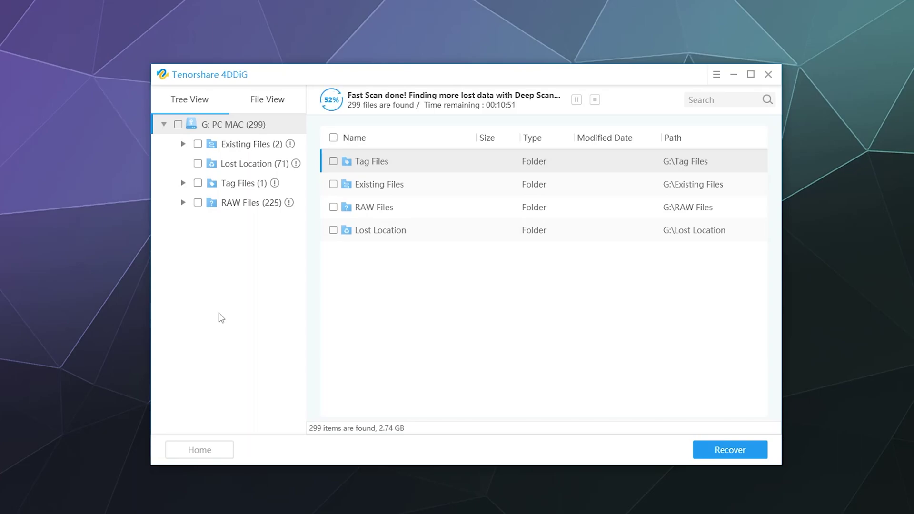
# Open Lost Location and browse found files like 2021 OBS.mp4, Netflix Opera GX.mp4 and ProjectManagement.jpg
pyautogui.click(239, 165)
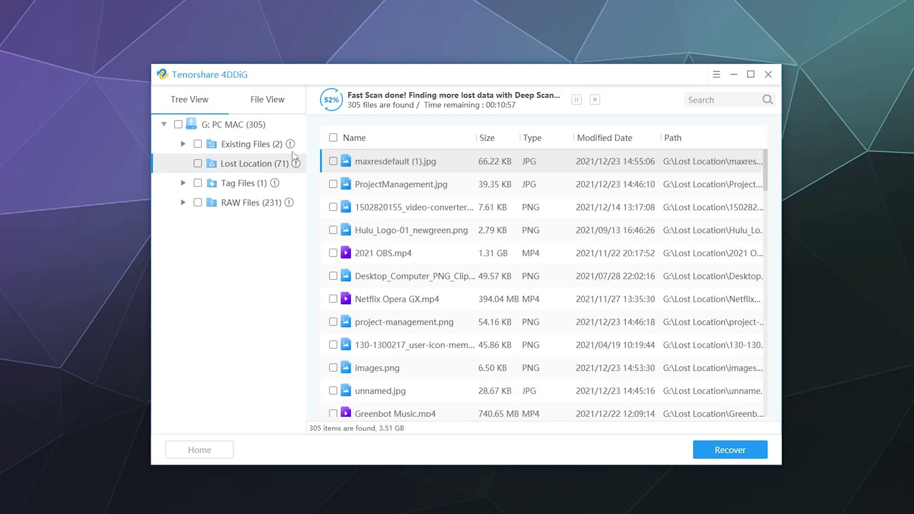
pyautogui.click(428, 255)
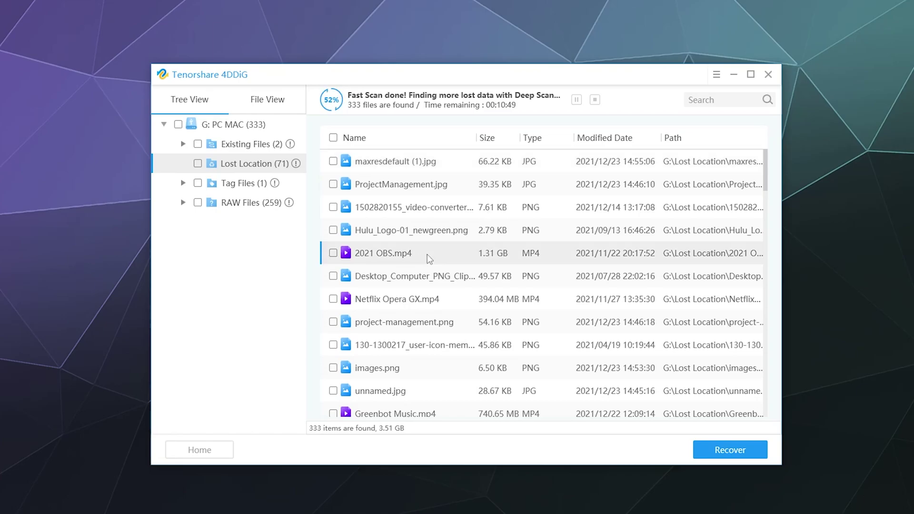
pyautogui.scroll(-1, 391, 305)
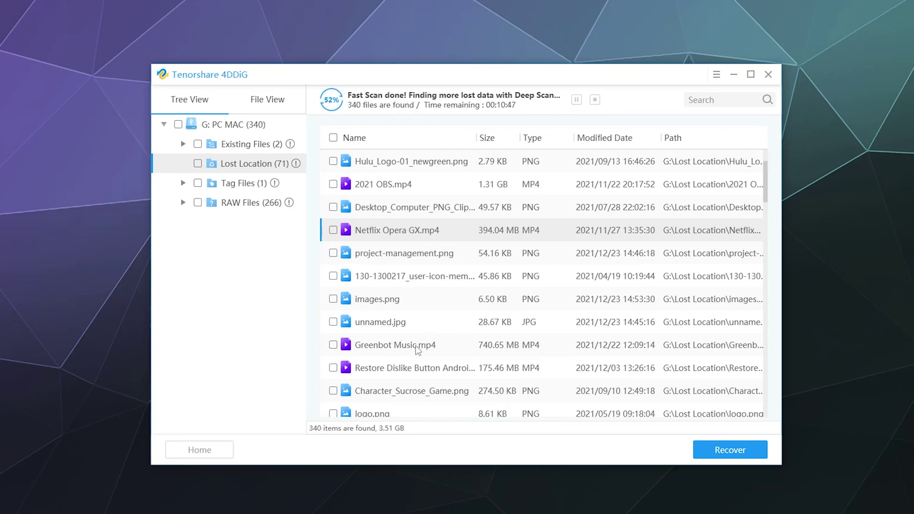
pyautogui.scroll(-1, 481, 311)
pyautogui.scroll(-1, 481, 306)
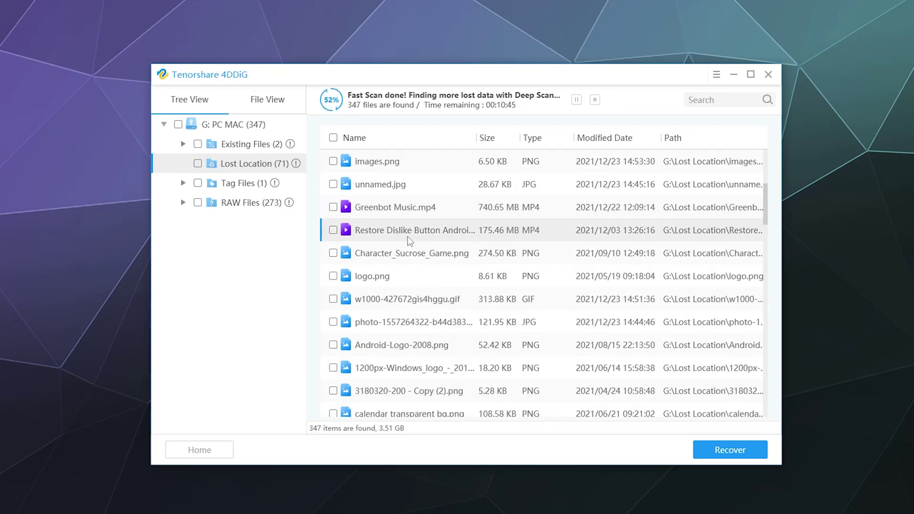
pyautogui.scroll(-1, 407, 236)
pyautogui.scroll(4, 407, 239)
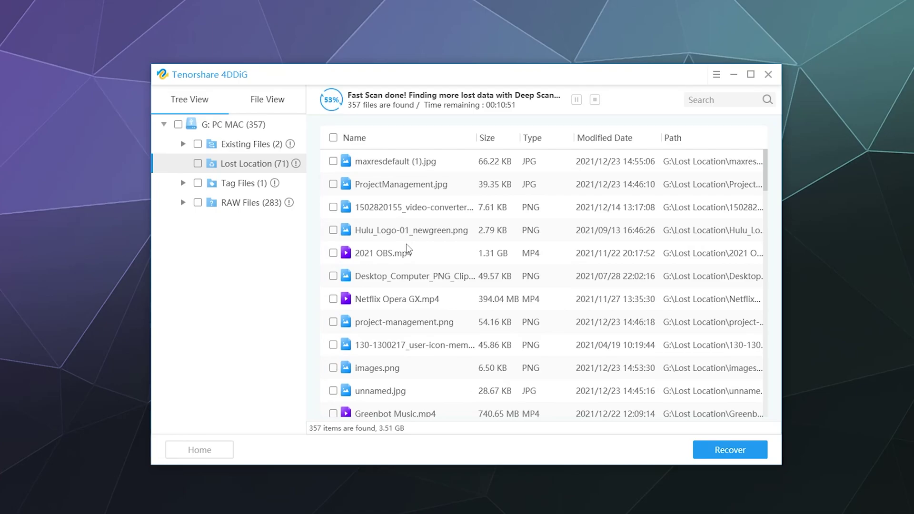
pyautogui.scroll(-4, 408, 251)
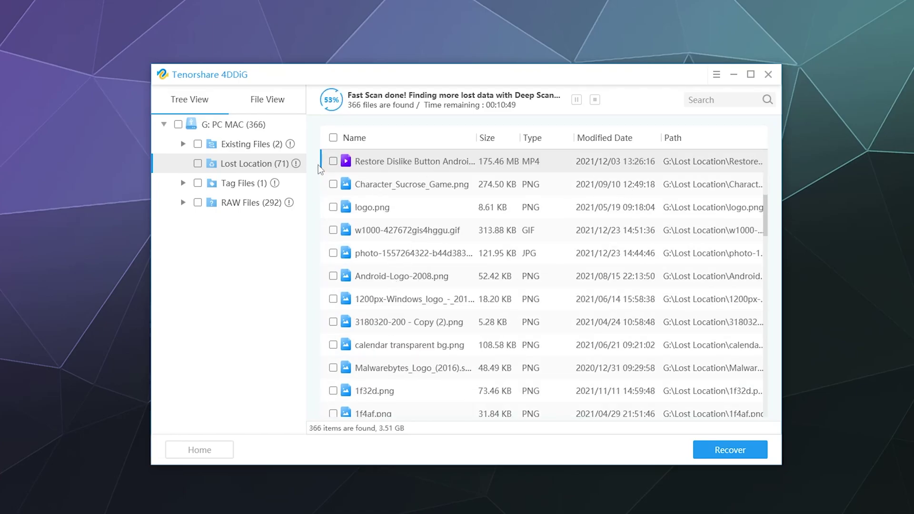
pyautogui.scroll(4, 380, 219)
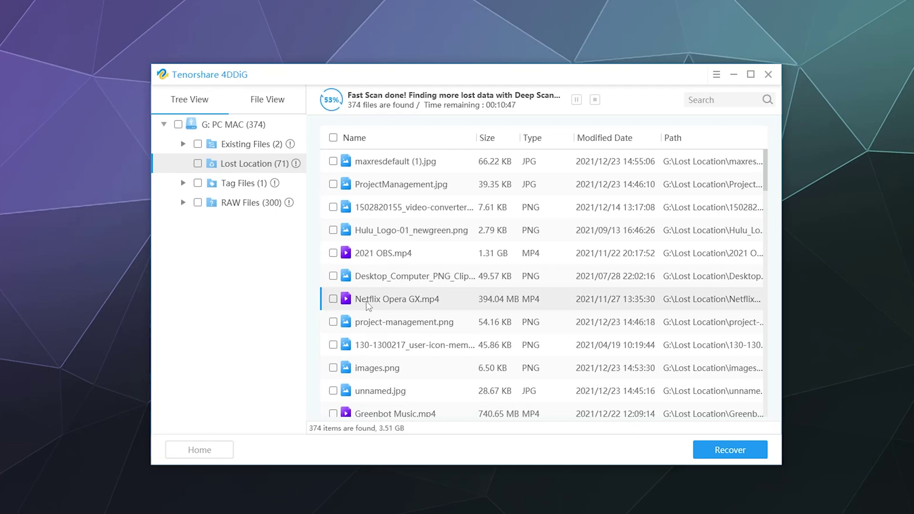
pyautogui.click(367, 301)
pyautogui.click(384, 191)
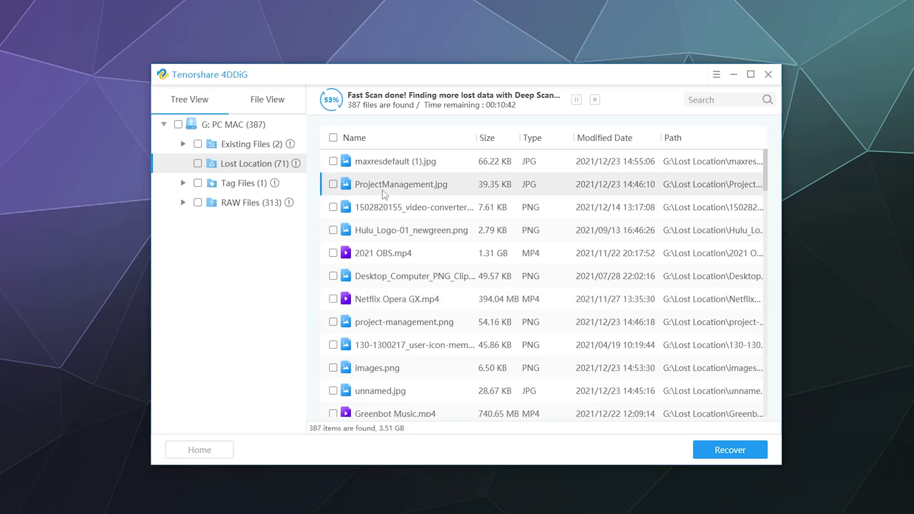
# Preview maxresdefault (1).jpg, ProjectManagement.jpg, project-management.png and unnamed.jpg in Photos, closing each
pyautogui.click(381, 165)
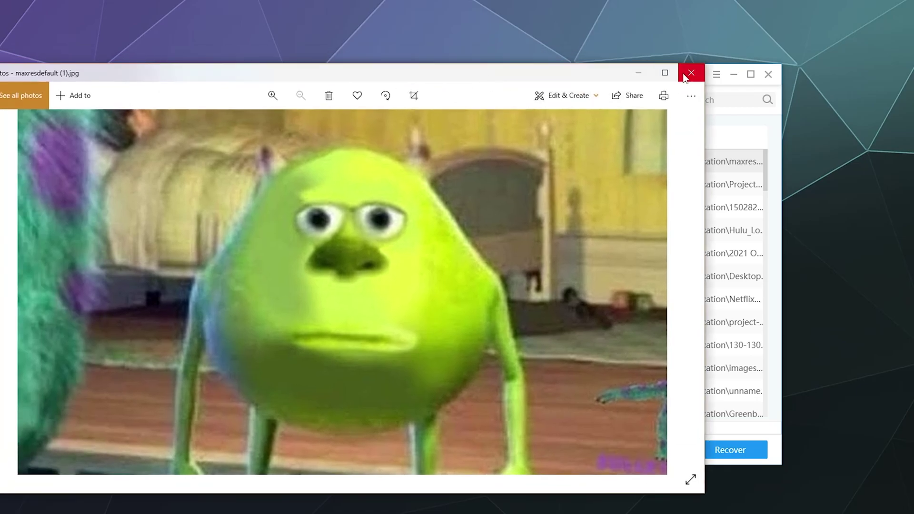
pyautogui.click(691, 73)
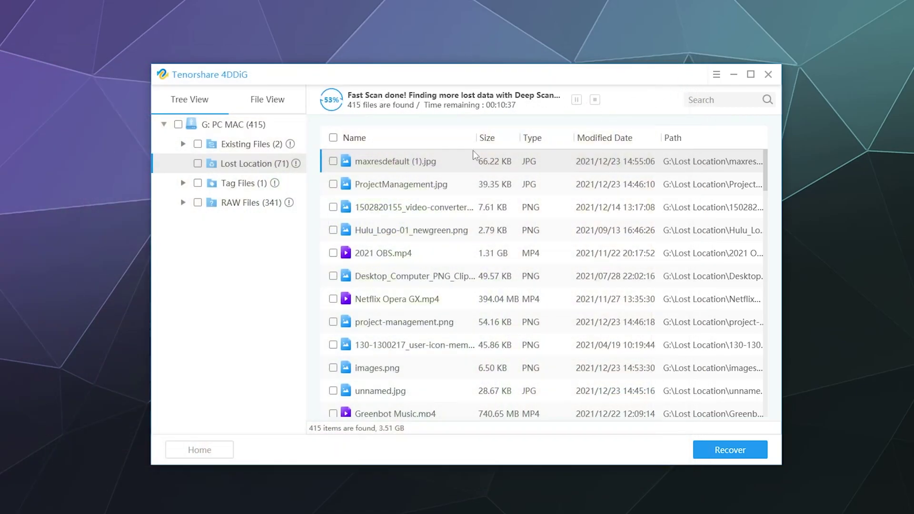
pyautogui.click(396, 185)
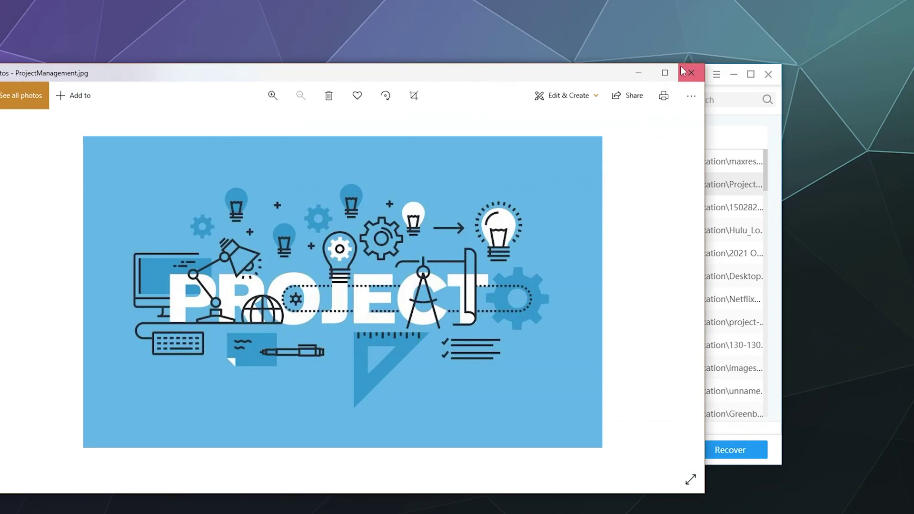
pyautogui.click(692, 73)
pyautogui.click(427, 329)
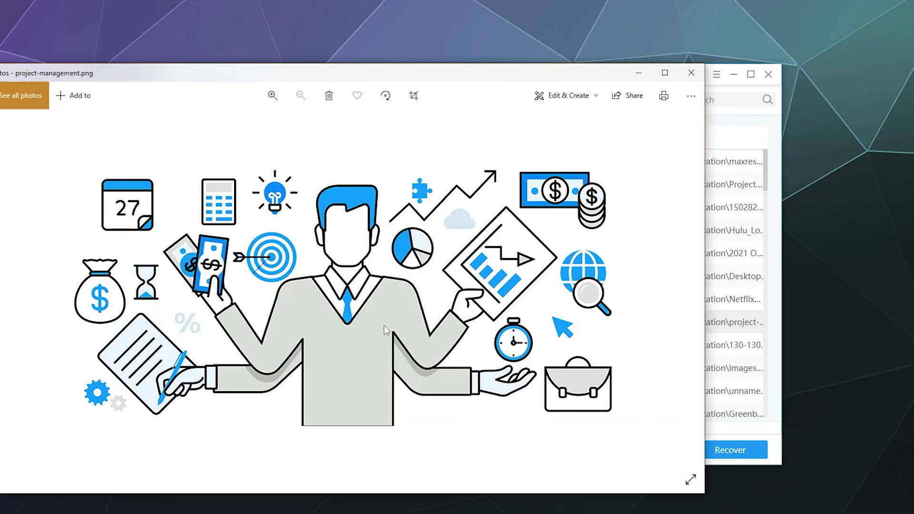
pyautogui.click(699, 81)
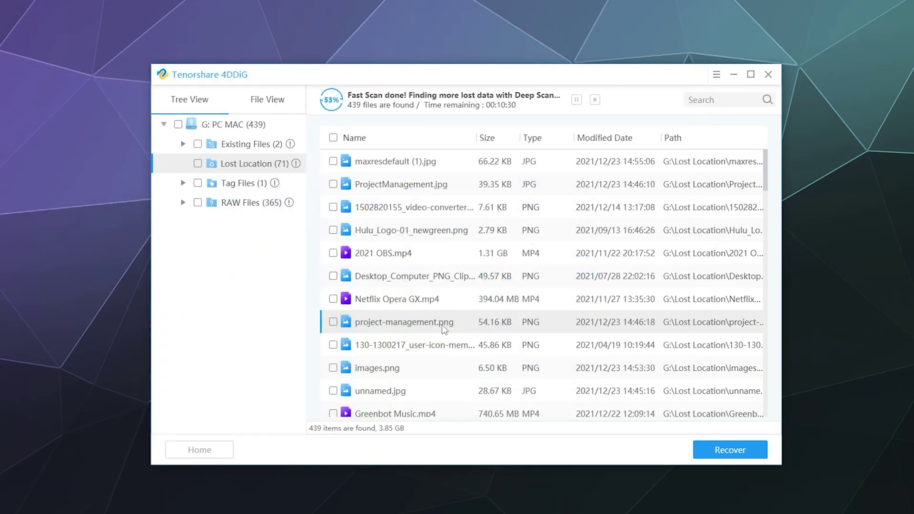
pyautogui.scroll(-1, 442, 325)
pyautogui.click(408, 322)
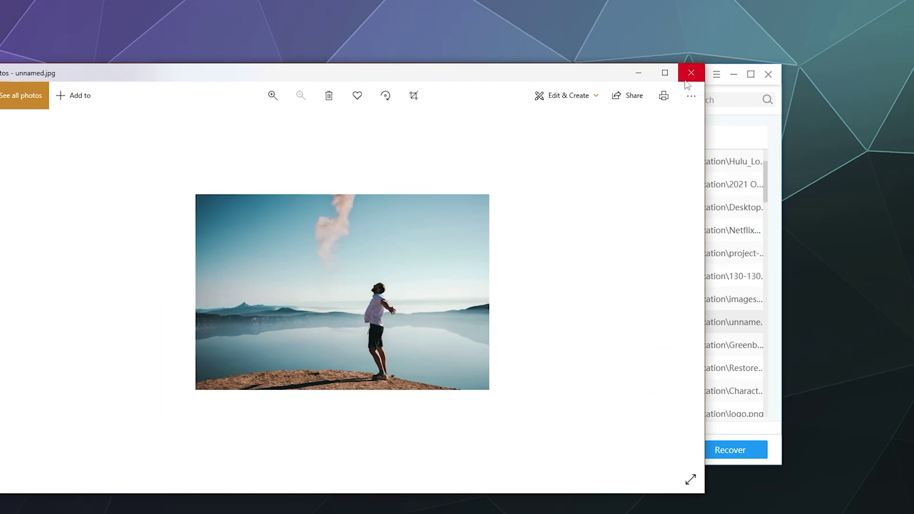
pyautogui.click(692, 72)
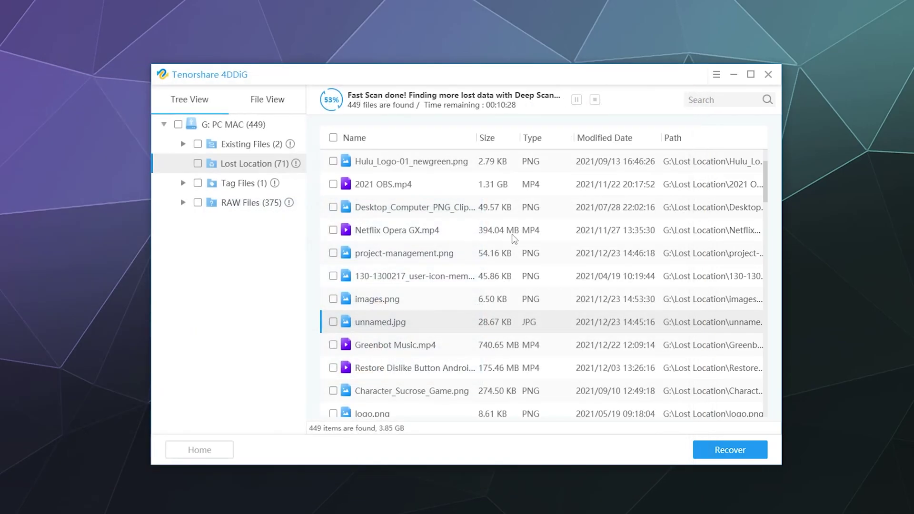
# Preview the abstract photo, the w1000 cinema GIF, 1f4af.png and the nuclear explosion image
pyautogui.scroll(-2, 504, 244)
pyautogui.click(389, 324)
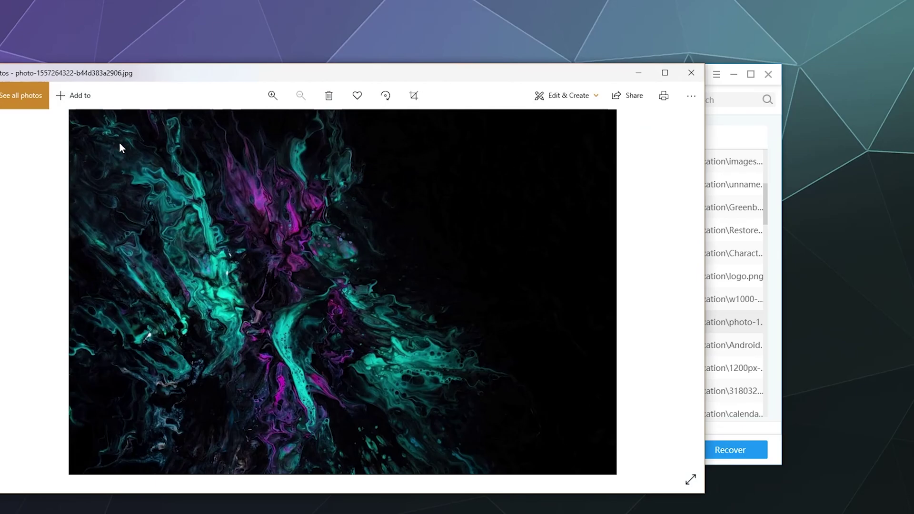
pyautogui.click(698, 79)
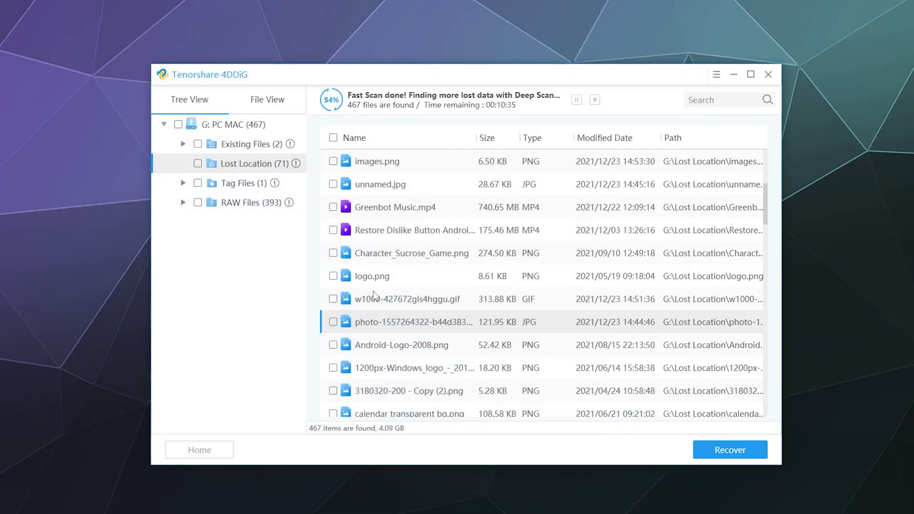
pyautogui.click(373, 293)
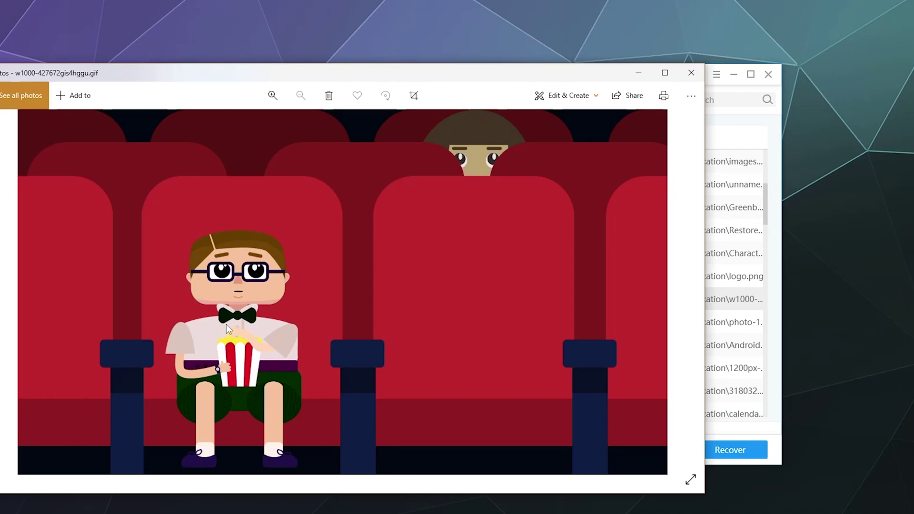
pyautogui.click(684, 72)
pyautogui.scroll(-3, 471, 282)
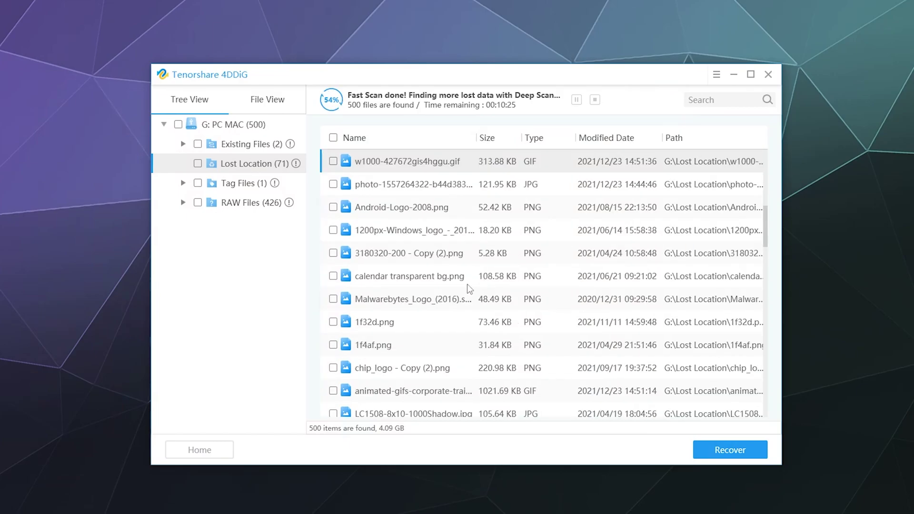
pyautogui.click(377, 347)
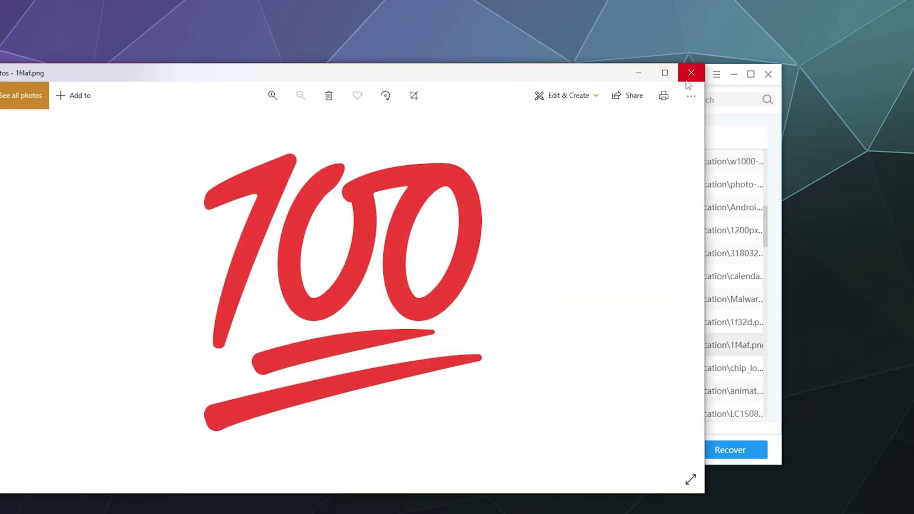
pyautogui.click(692, 73)
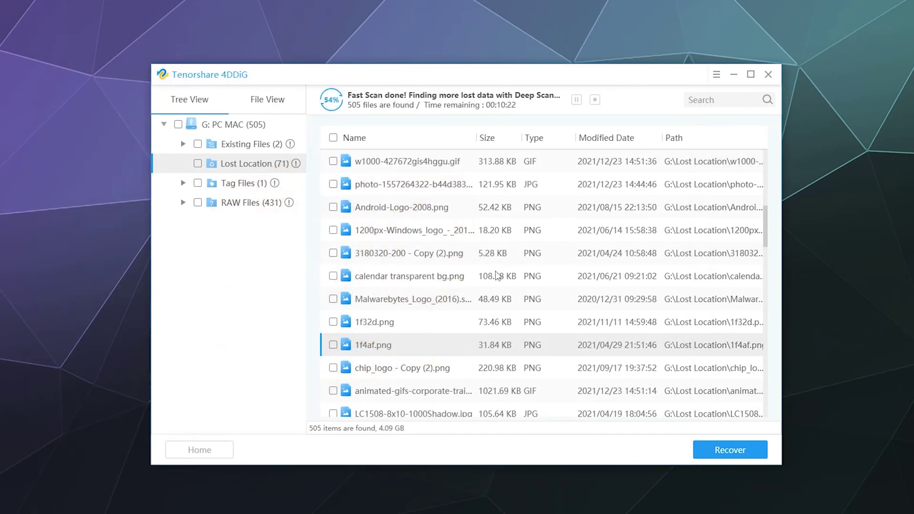
pyautogui.scroll(-3, 498, 277)
pyautogui.click(418, 324)
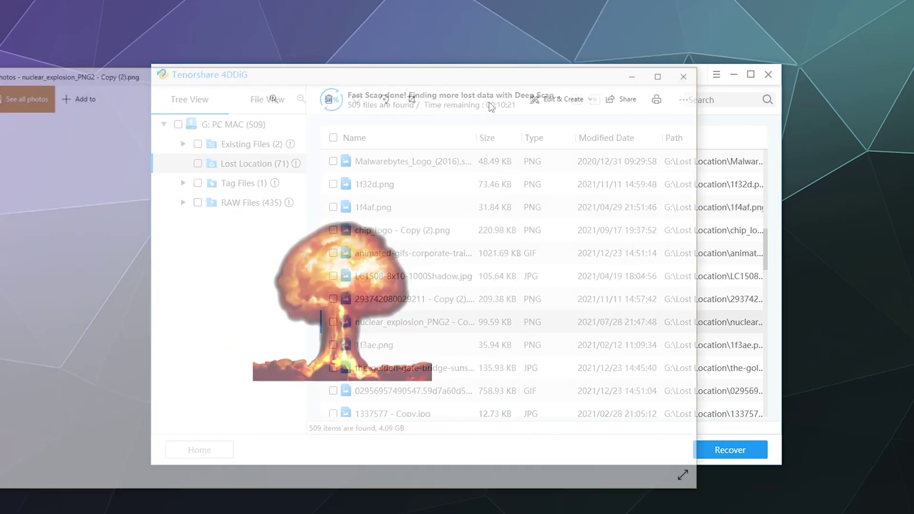
pyautogui.click(691, 73)
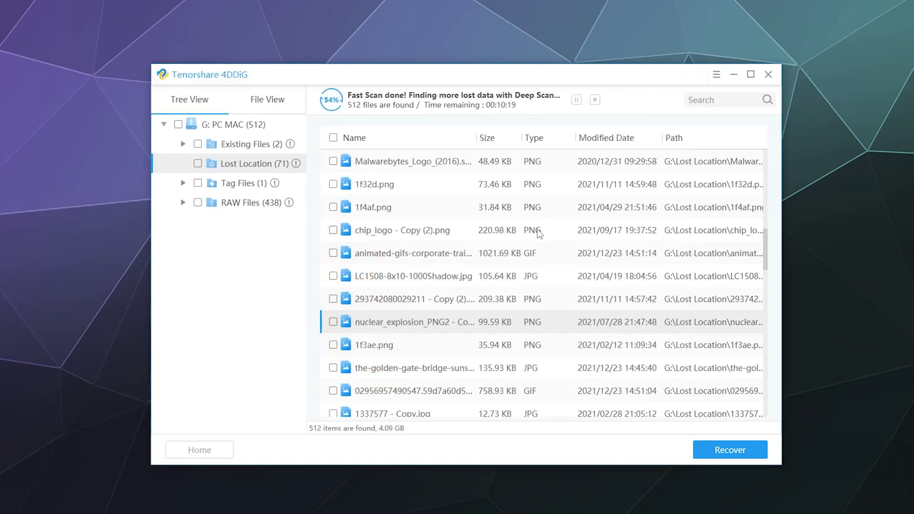
pyautogui.scroll(3, 537, 230)
pyautogui.scroll(3, 506, 269)
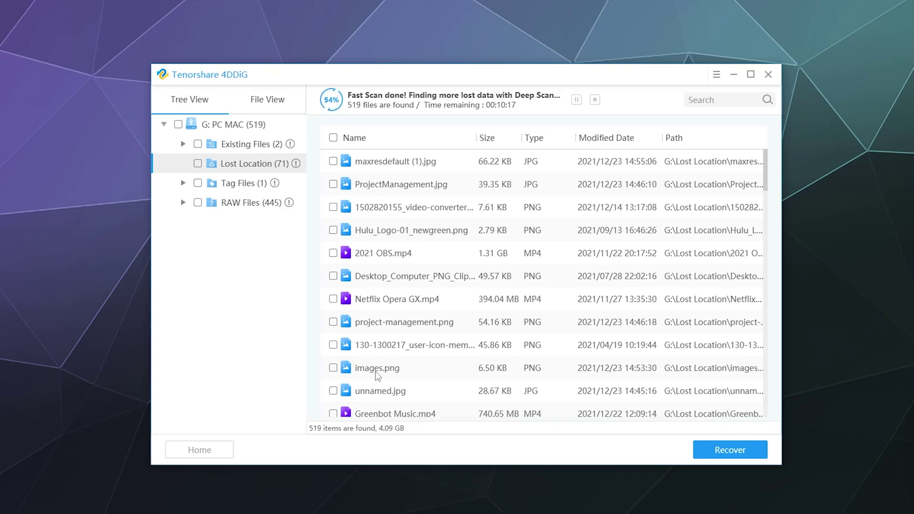
pyautogui.click(333, 161)
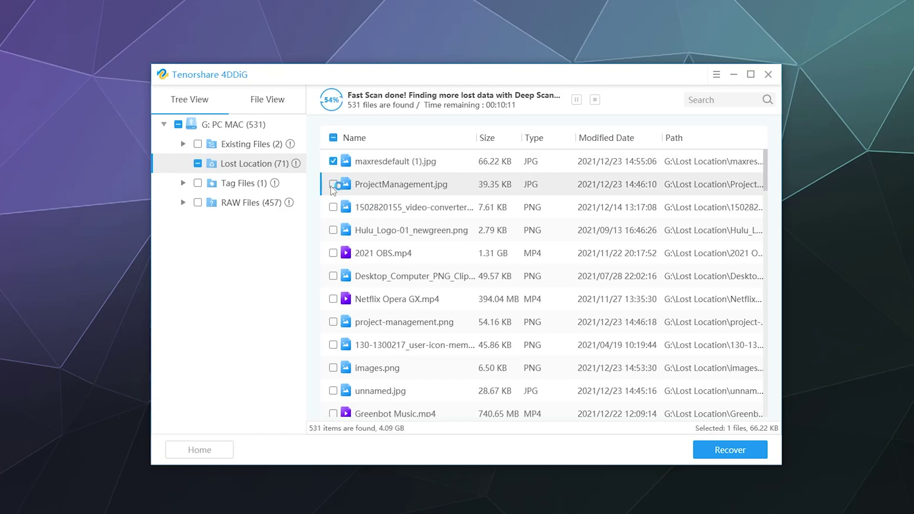
pyautogui.click(333, 184)
pyautogui.click(333, 208)
# Tick ten more files, including Hulu_Logo-01_newgreen.png, 2021 OBS.mp4, Netflix Opera GX.mp4 and Greenbot Music.mp4
pyautogui.click(333, 230)
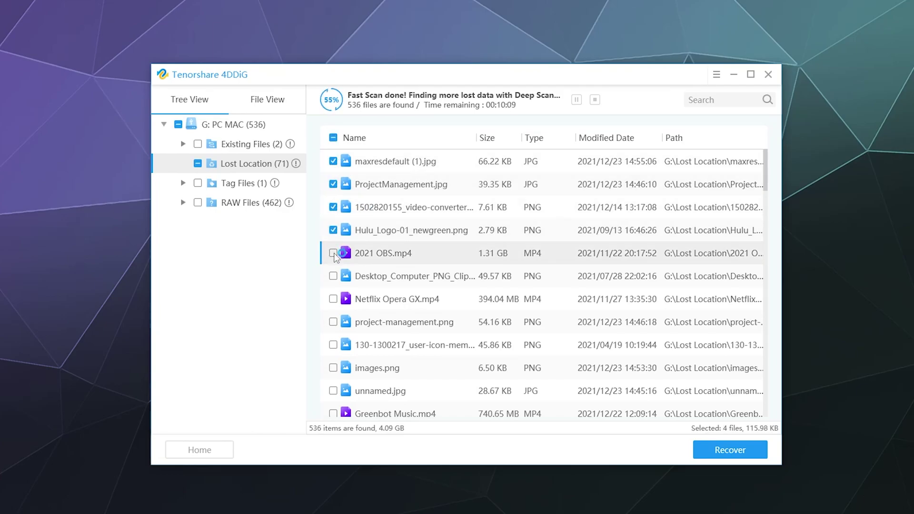
pyautogui.click(333, 253)
pyautogui.click(334, 276)
pyautogui.click(333, 300)
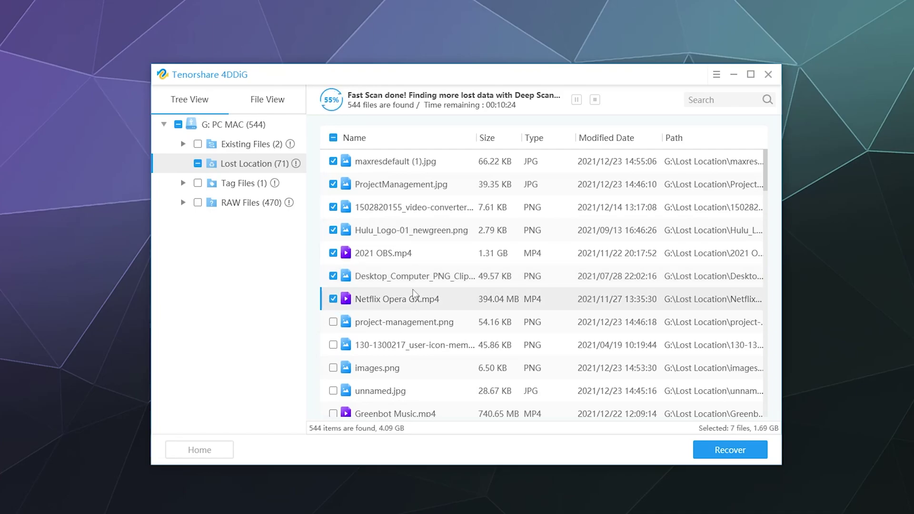
pyautogui.scroll(-1, 453, 279)
pyautogui.click(346, 253)
pyautogui.click(347, 276)
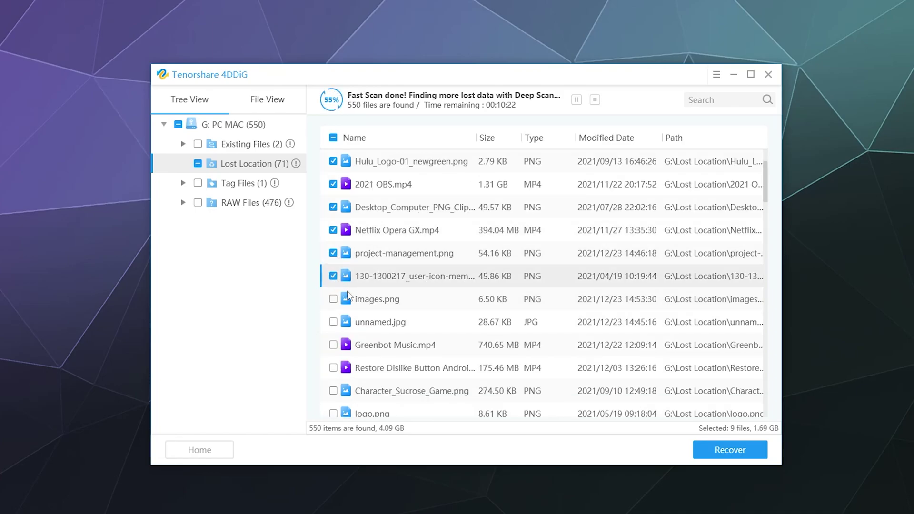
pyautogui.click(347, 300)
pyautogui.click(333, 322)
pyautogui.scroll(-1, 338, 324)
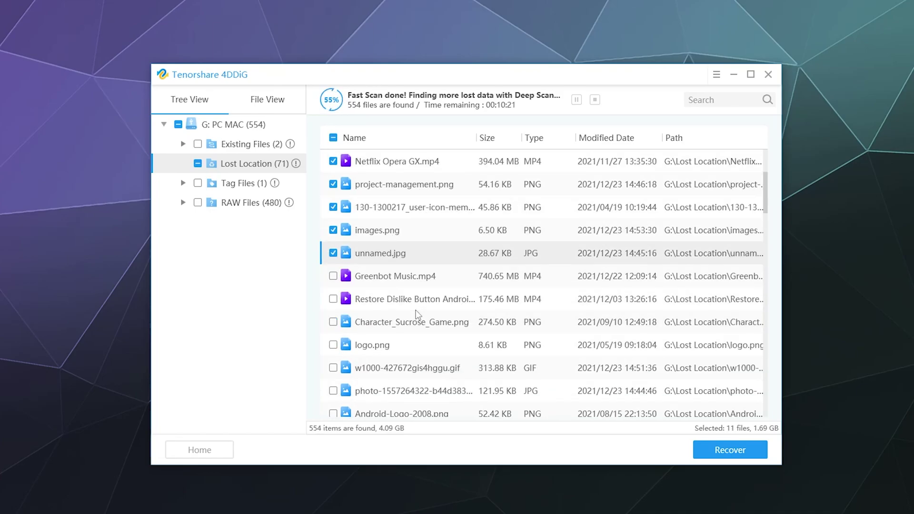
pyautogui.click(334, 299)
pyautogui.click(333, 276)
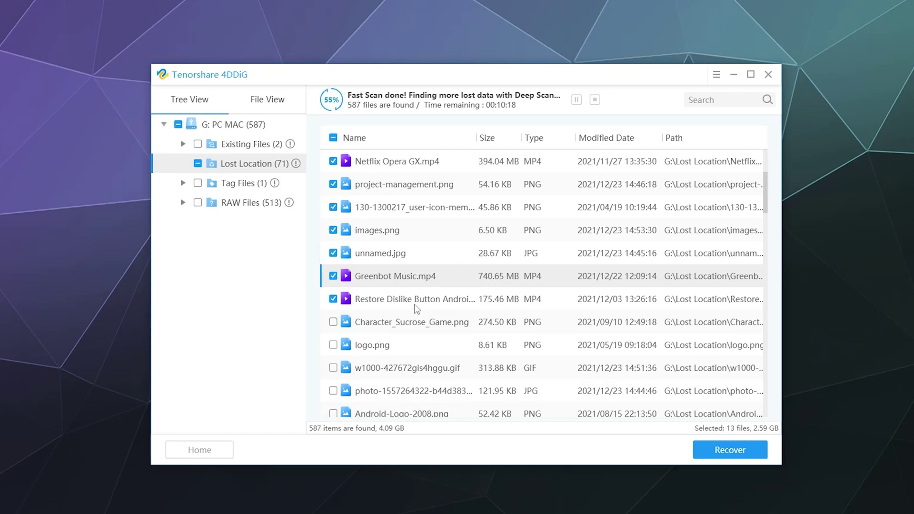
# Tick logo.png, Character_Sucrose_Game.png, 1f4af.png, 1f32d.png, golden-gate-bridge, nuclear explosion, 4j7zggoSxV9l.gif and bubbles images
pyautogui.click(334, 345)
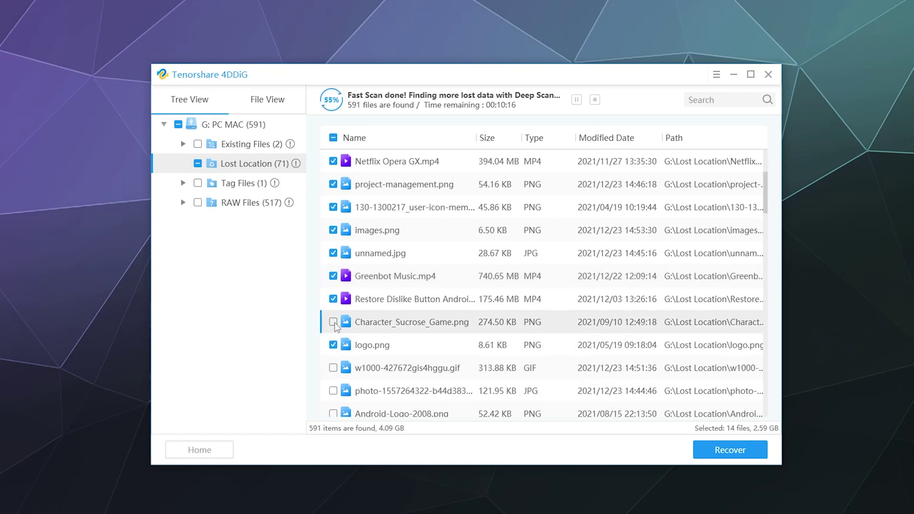
pyautogui.click(334, 322)
pyautogui.scroll(-3, 335, 324)
pyautogui.click(333, 345)
pyautogui.click(334, 322)
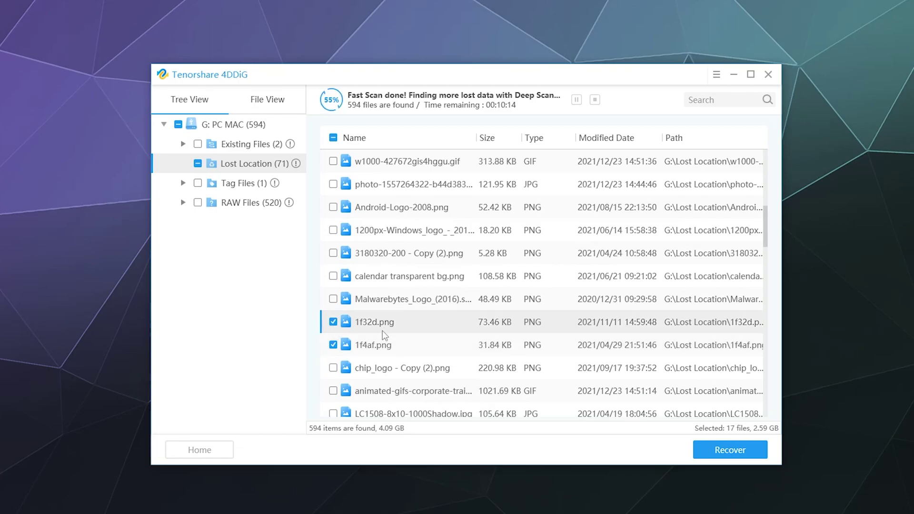
pyautogui.scroll(-2, 385, 334)
pyautogui.click(333, 368)
pyautogui.click(334, 322)
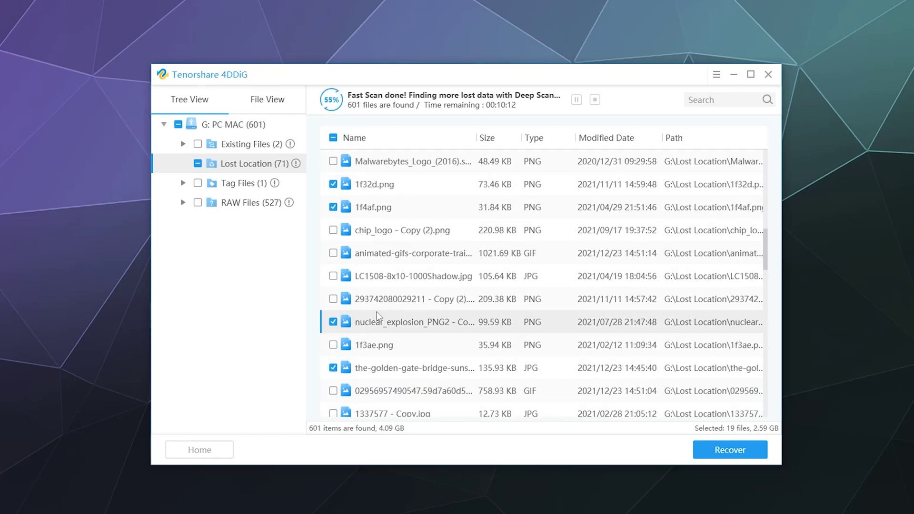
pyautogui.scroll(-3, 378, 317)
pyautogui.click(334, 345)
pyautogui.click(334, 322)
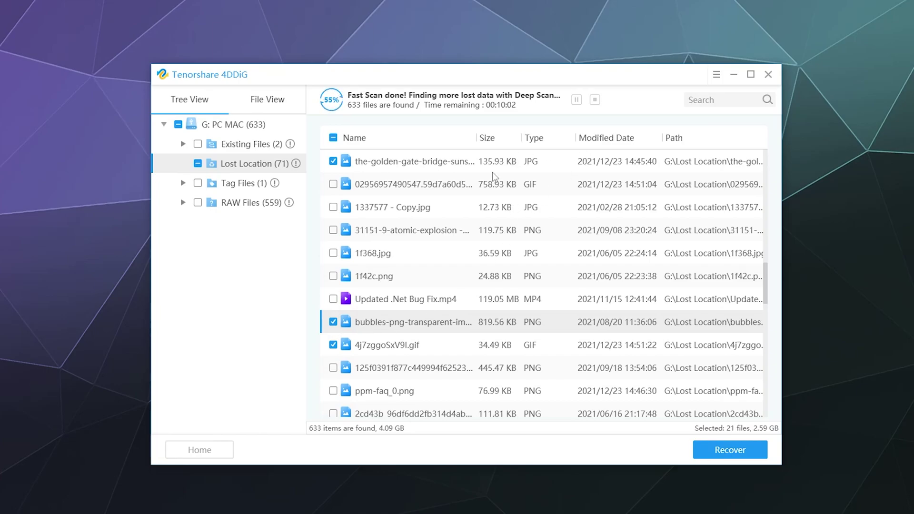
# Tick the remaining images through 24-7bot logo v4.400.png and recover the 28 files (2.59 GB)
pyautogui.scroll(-1, 495, 191)
pyautogui.click(333, 322)
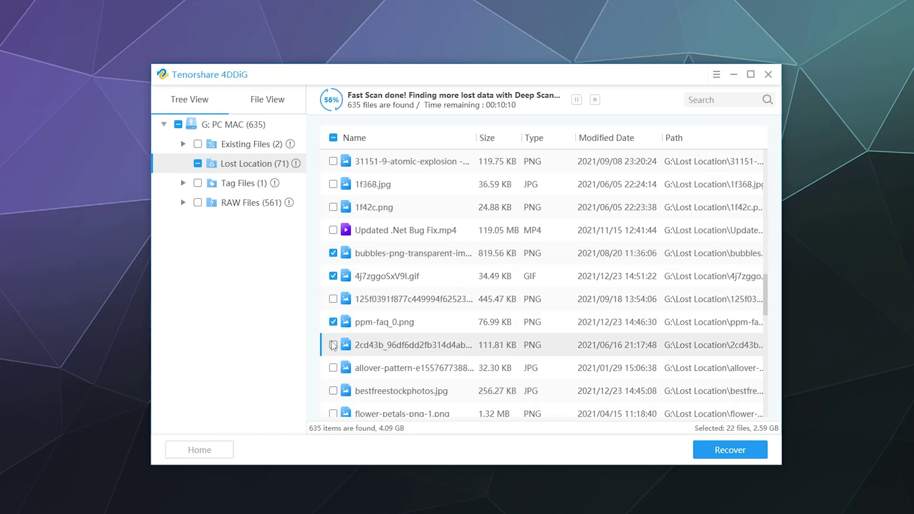
pyautogui.click(333, 345)
pyautogui.scroll(-1, 400, 334)
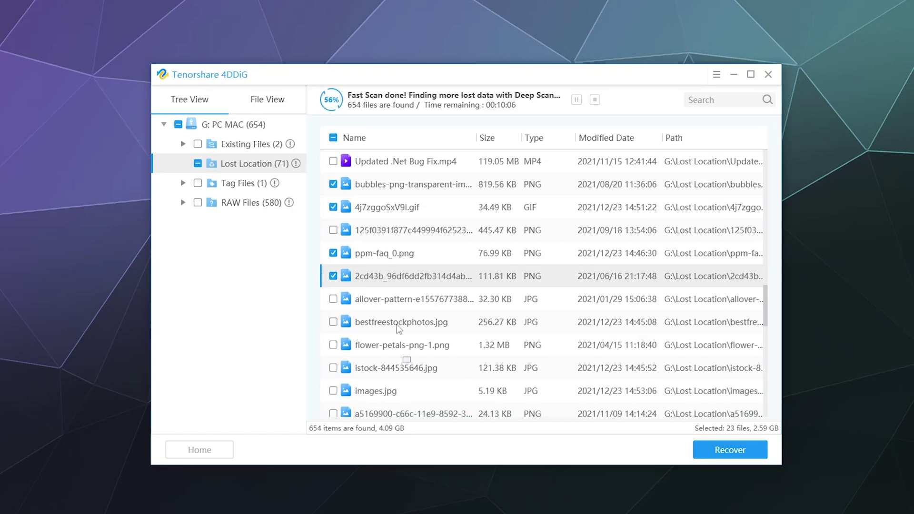
pyautogui.scroll(-1, 399, 329)
pyautogui.click(333, 345)
pyautogui.click(333, 322)
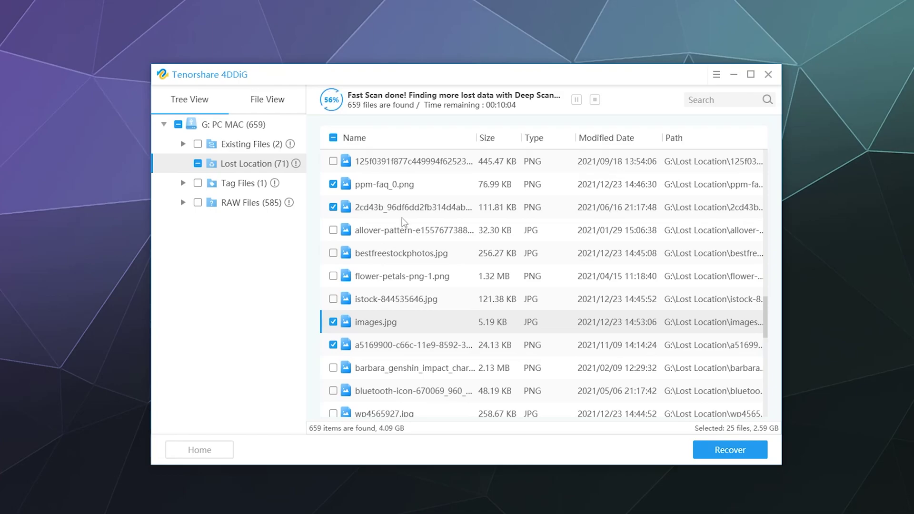
pyautogui.scroll(-3, 404, 221)
pyautogui.click(332, 322)
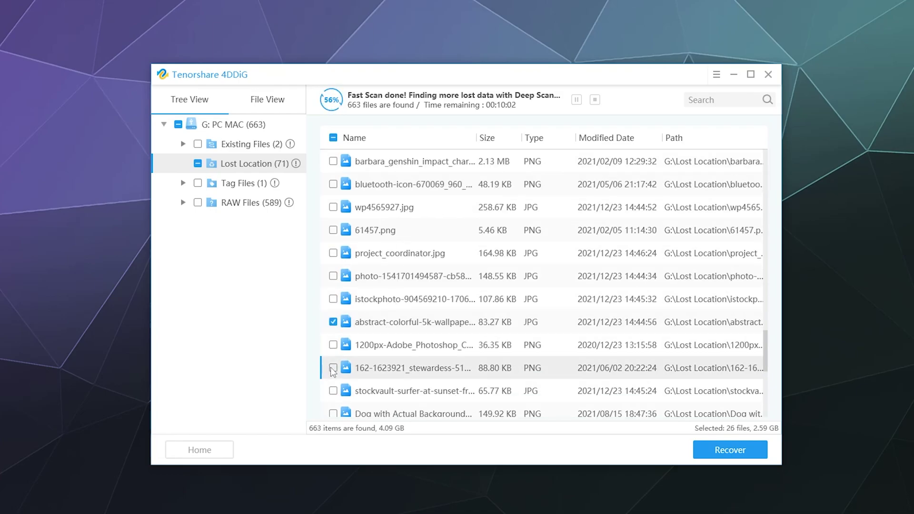
pyautogui.click(333, 368)
pyautogui.scroll(-3, 400, 318)
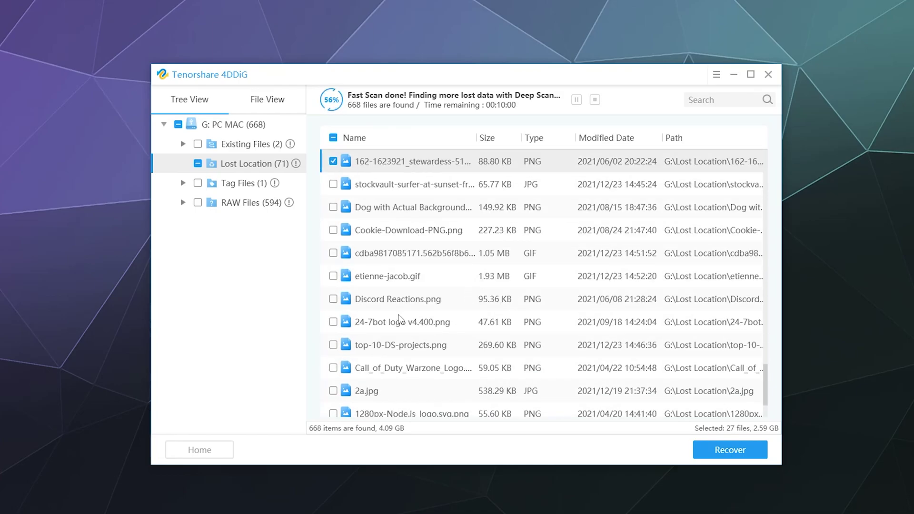
pyautogui.click(333, 322)
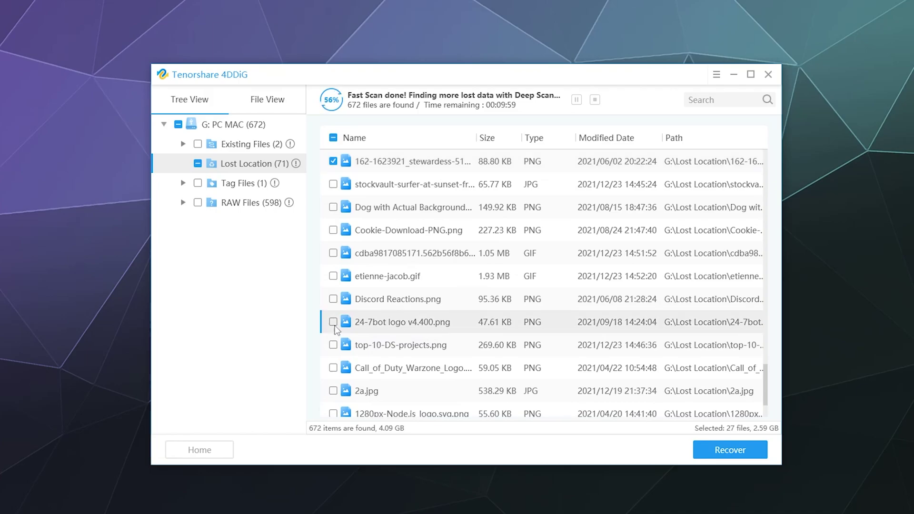
pyautogui.click(710, 449)
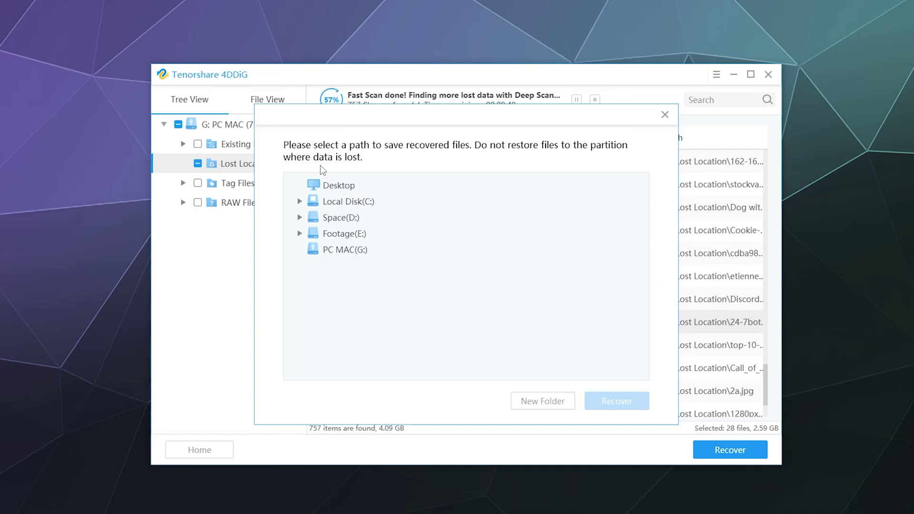
# Save the 28 recovered files to Test Recovery Programs on Space (D:) and open the output folder
pyautogui.click(301, 217)
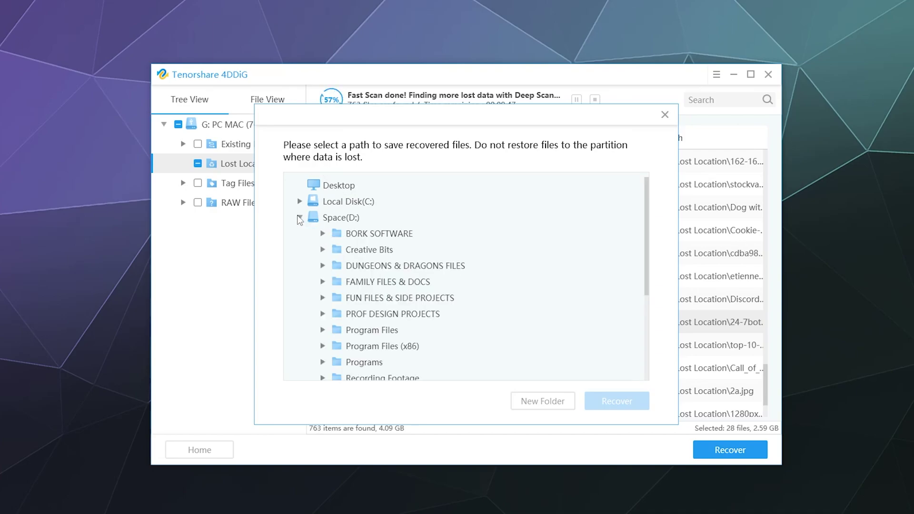
pyautogui.scroll(-1, 350, 336)
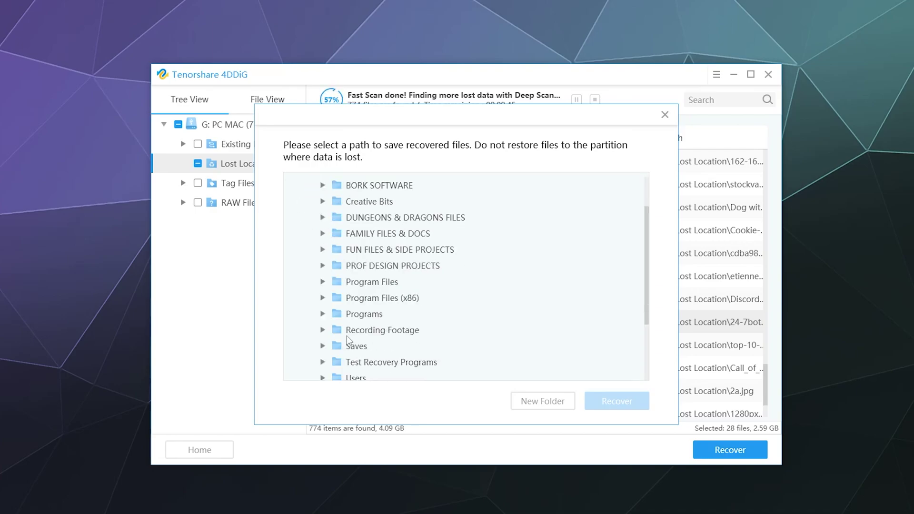
pyautogui.scroll(-1, 347, 336)
pyautogui.click(323, 321)
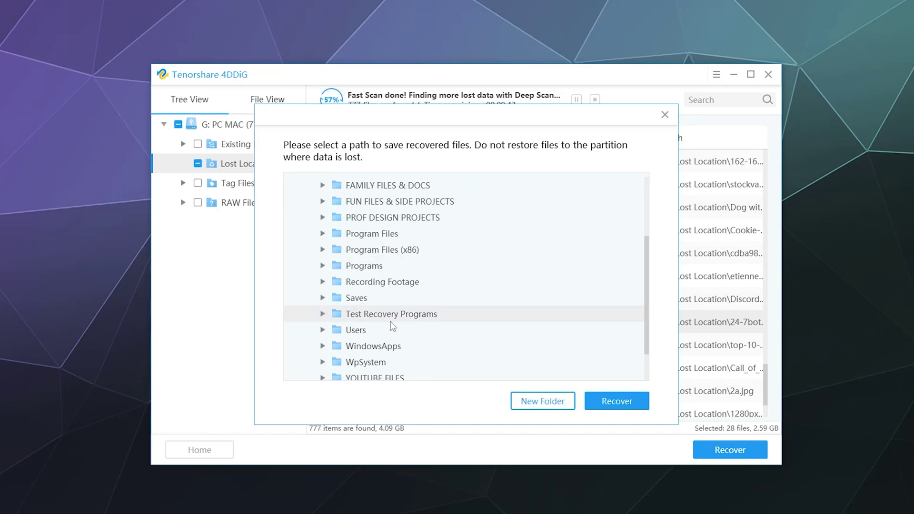
pyautogui.click(324, 315)
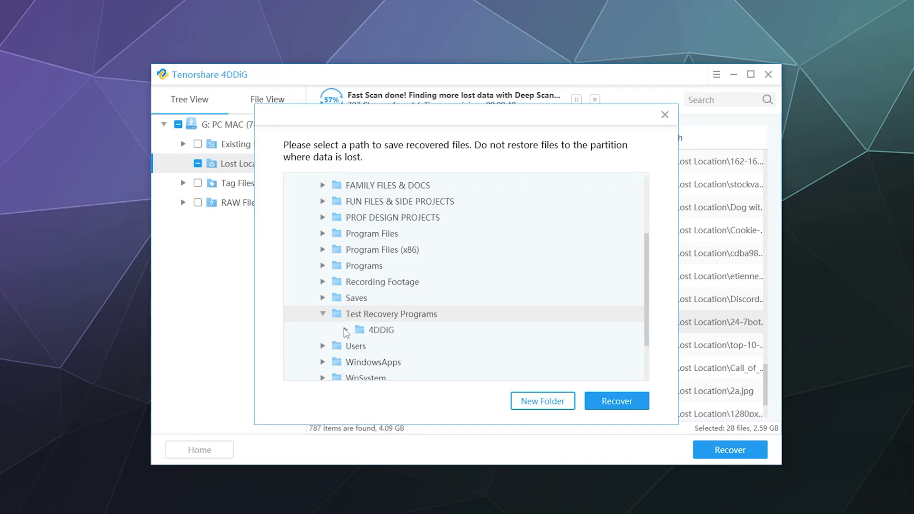
pyautogui.click(379, 333)
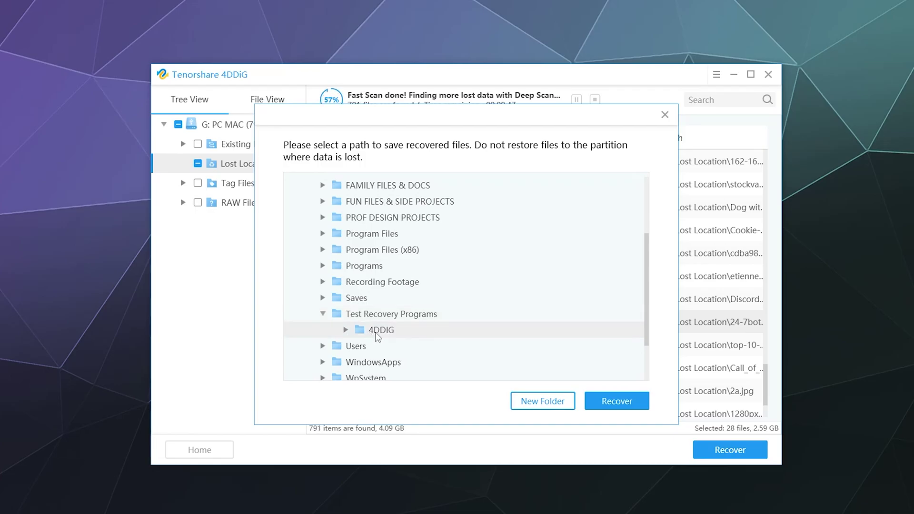
pyautogui.click(391, 317)
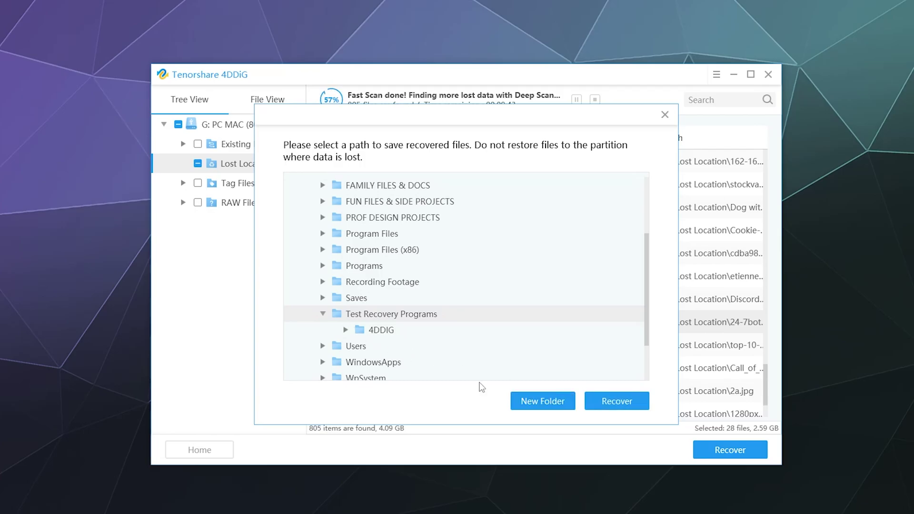
pyautogui.click(638, 405)
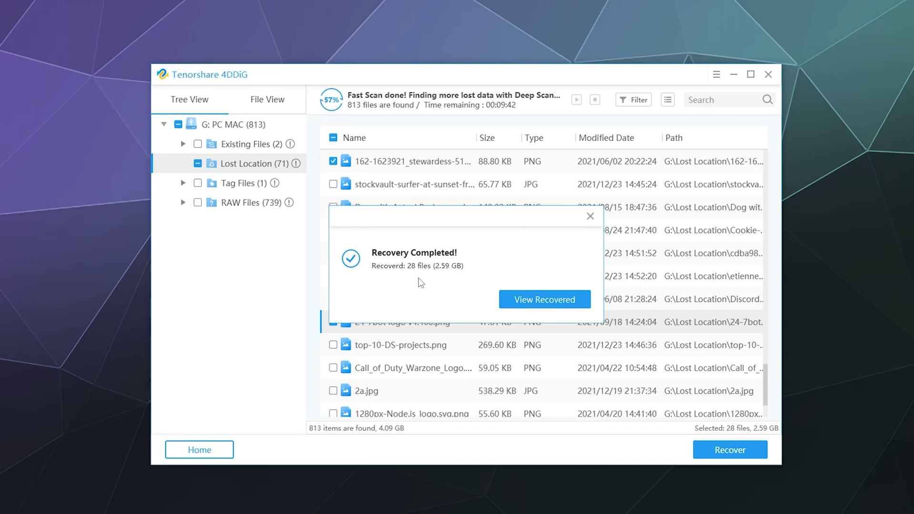
pyautogui.click(545, 300)
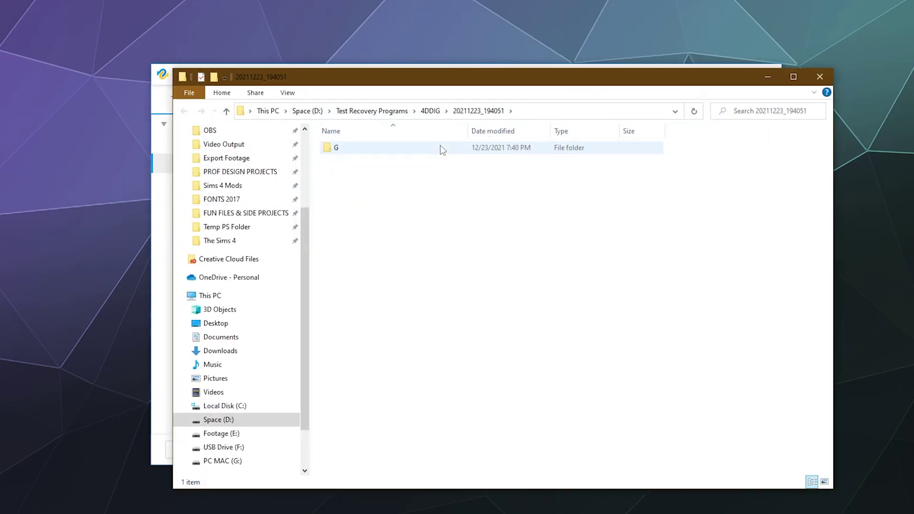
# Open G then Lost Location to review the 28 recovered images, then close Explorer
pyautogui.doubleClick(389, 147)
pyautogui.doubleClick(388, 147)
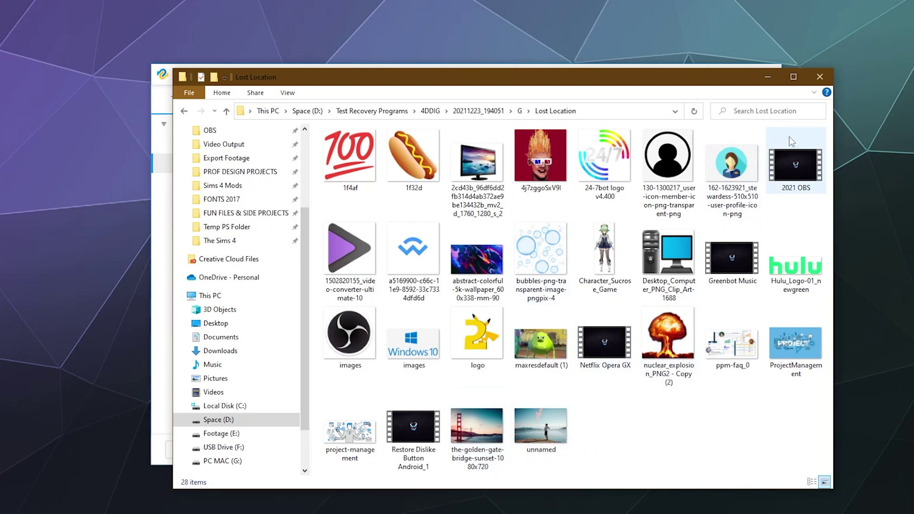
pyautogui.click(820, 78)
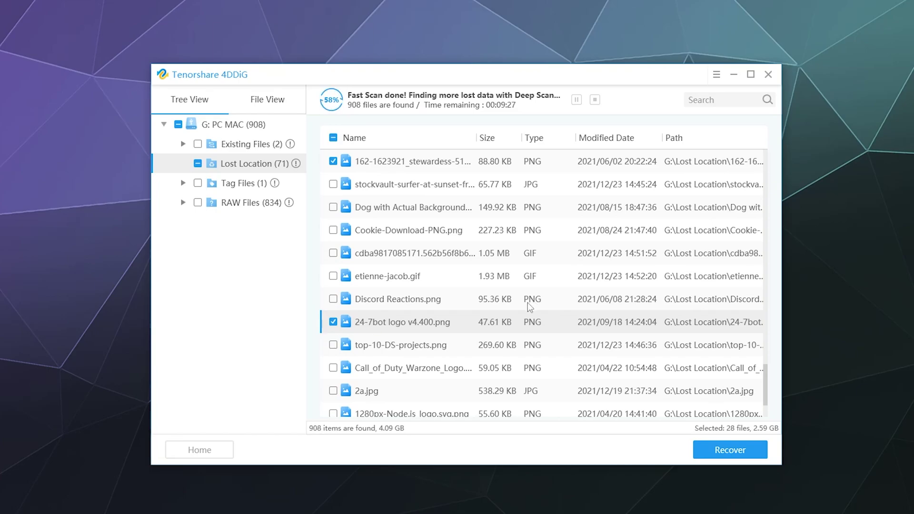
# Expand RAW Files in Tree View and list its jpg and then png files
pyautogui.scroll(10, 528, 302)
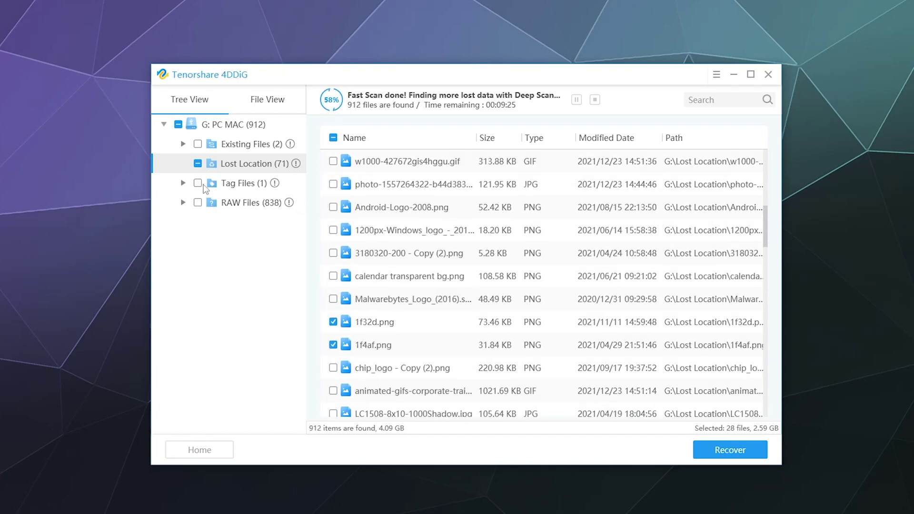
pyautogui.click(183, 203)
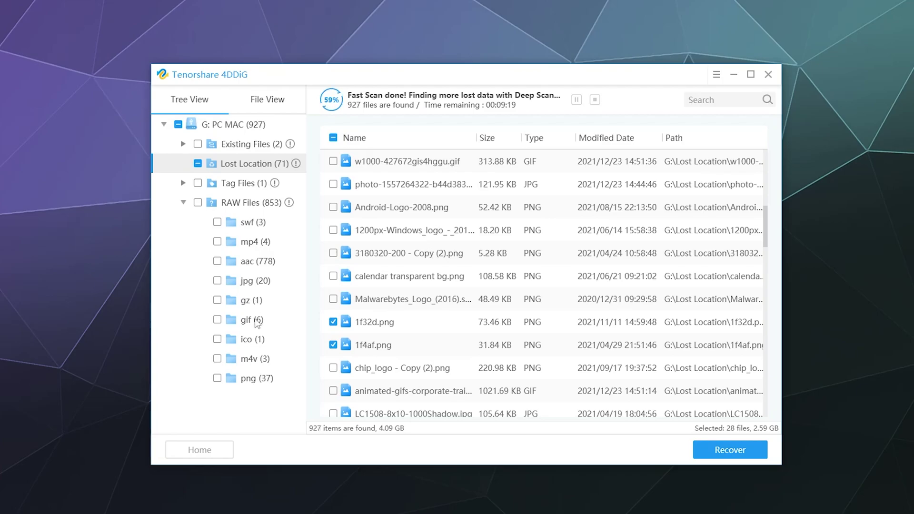
pyautogui.click(255, 282)
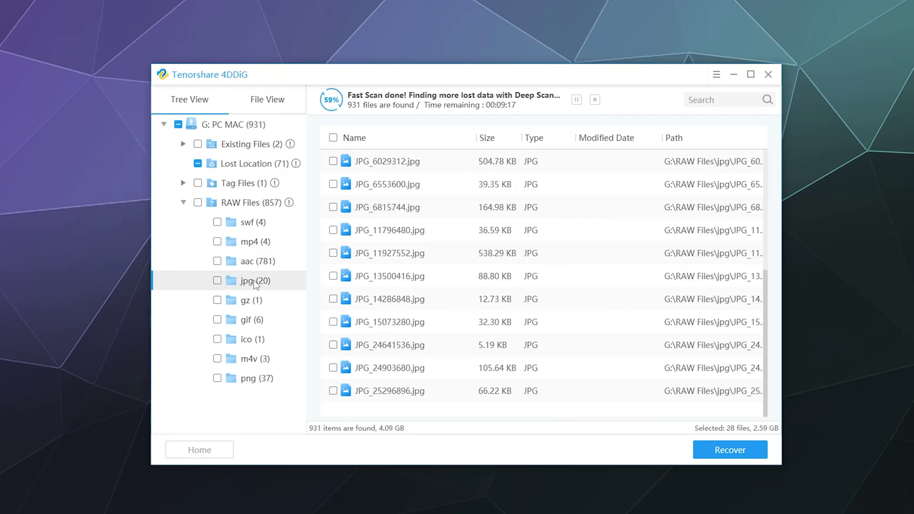
pyautogui.click(248, 380)
pyautogui.scroll(-5, 453, 230)
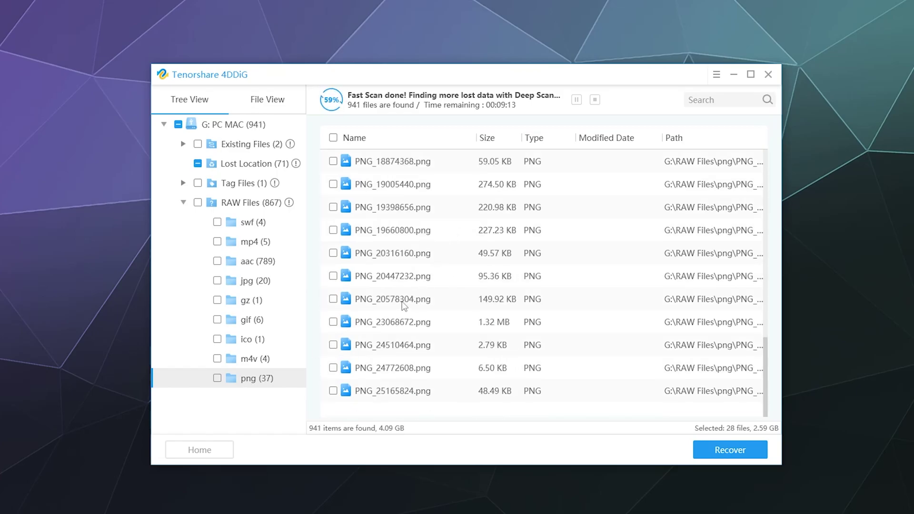
# Preview the found PNG_20578304.png, PNG_11141120.png and PNG_23068672.png images in Photos
pyautogui.click(399, 298)
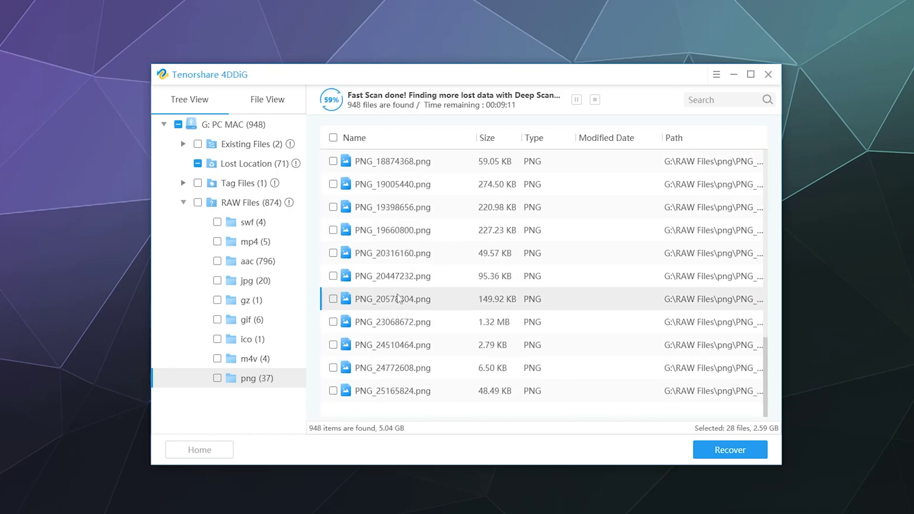
pyautogui.doubleClick(399, 299)
pyautogui.click(693, 76)
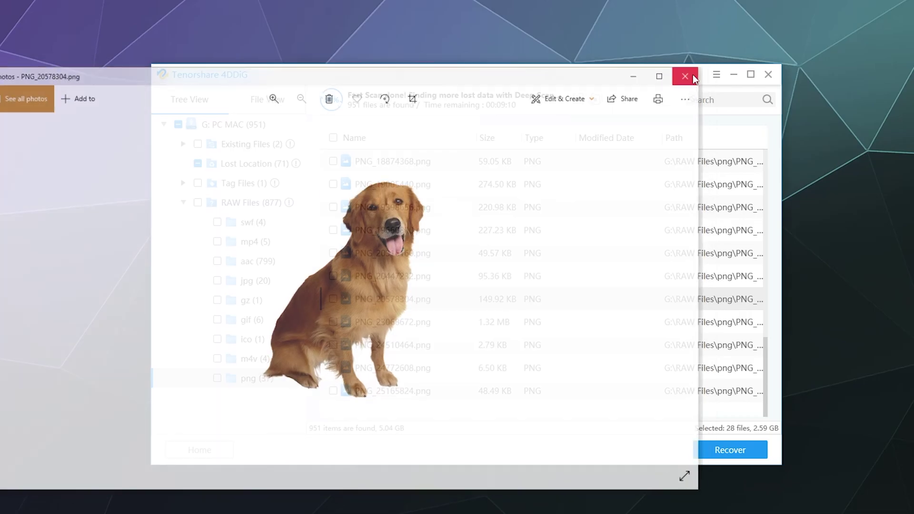
pyautogui.scroll(5, 551, 279)
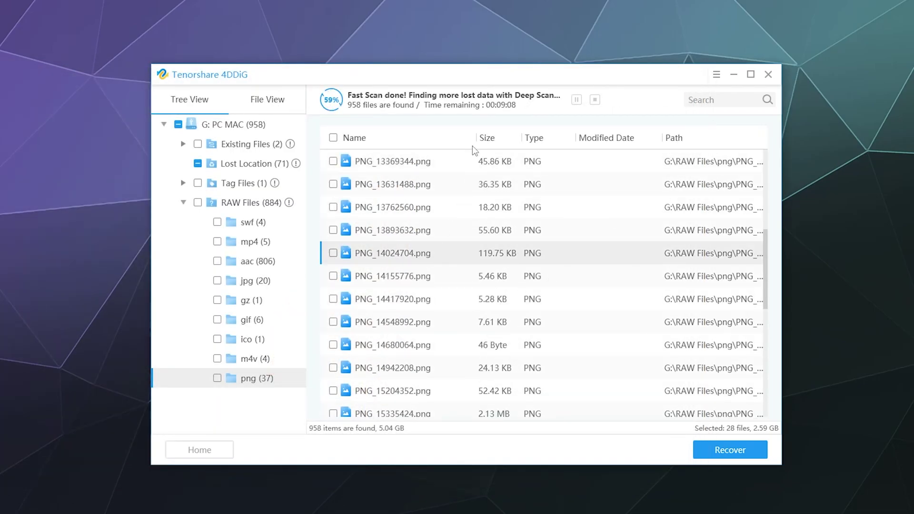
pyautogui.click(684, 77)
pyautogui.scroll(5, 450, 266)
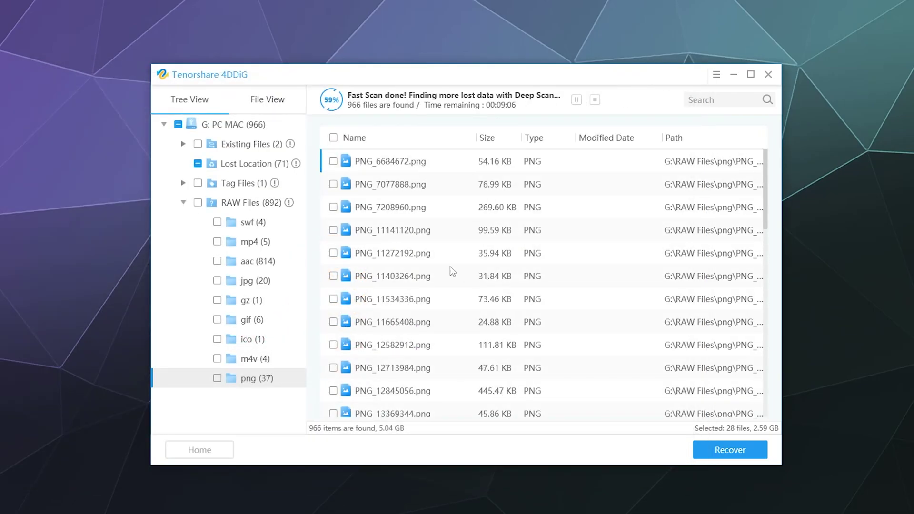
pyautogui.doubleClick(404, 230)
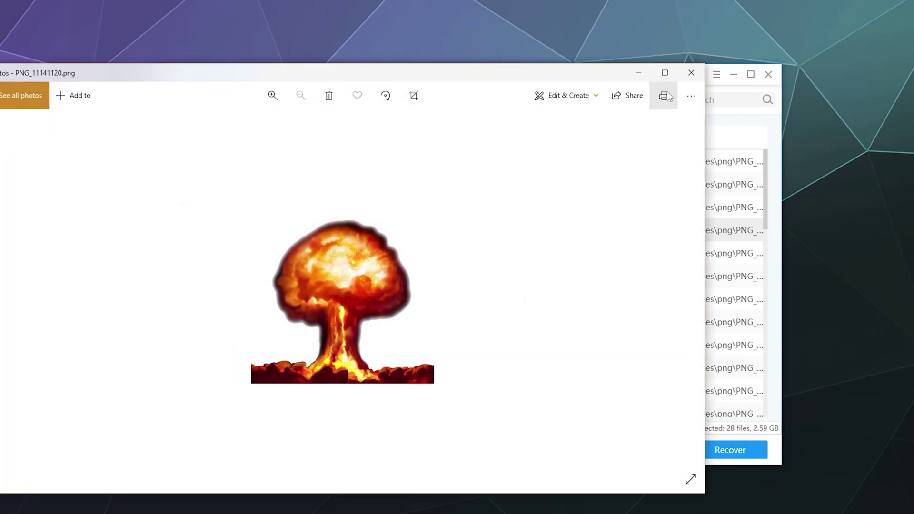
pyautogui.click(689, 73)
pyautogui.scroll(-10, 416, 236)
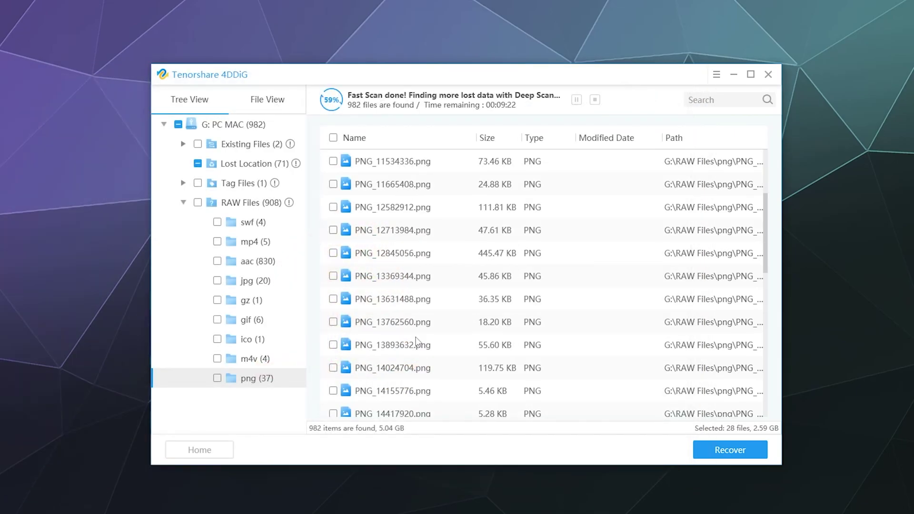
pyautogui.click(412, 328)
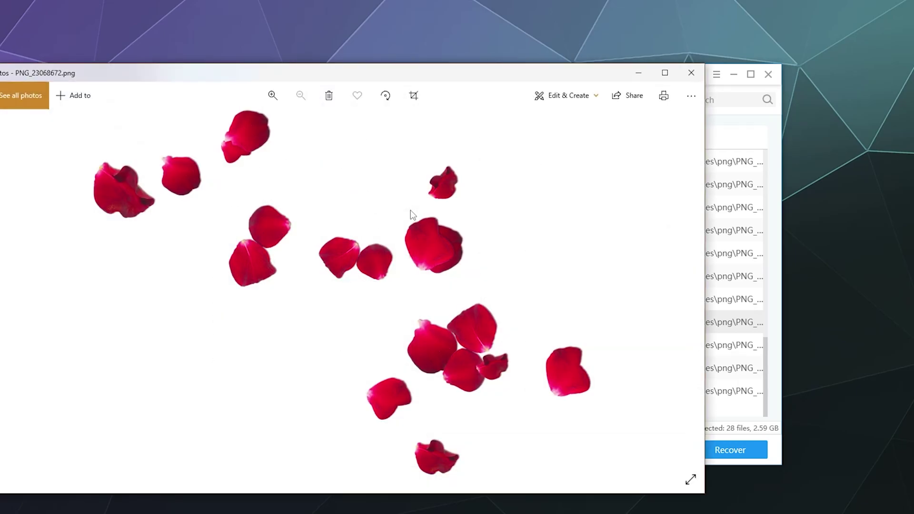
pyautogui.click(692, 73)
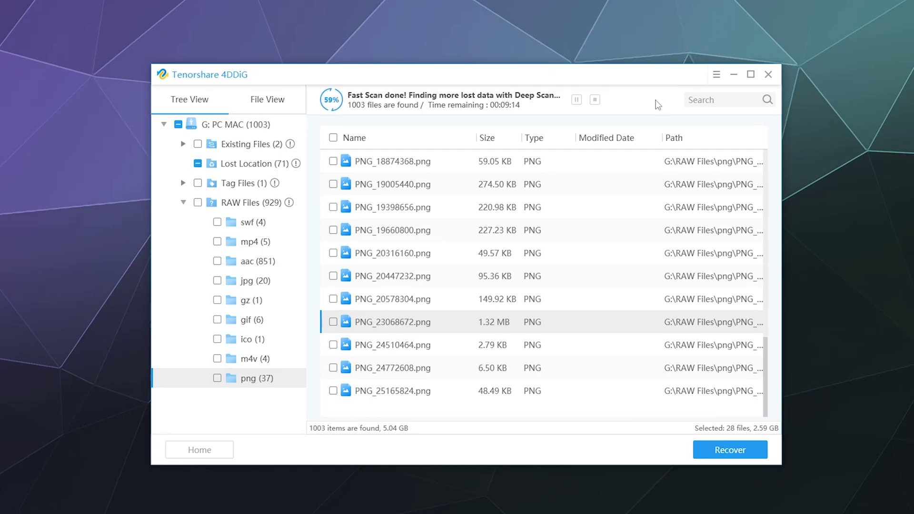
# Switch to File View, expand Photo and list the 40 JPG photos found
pyautogui.click(185, 203)
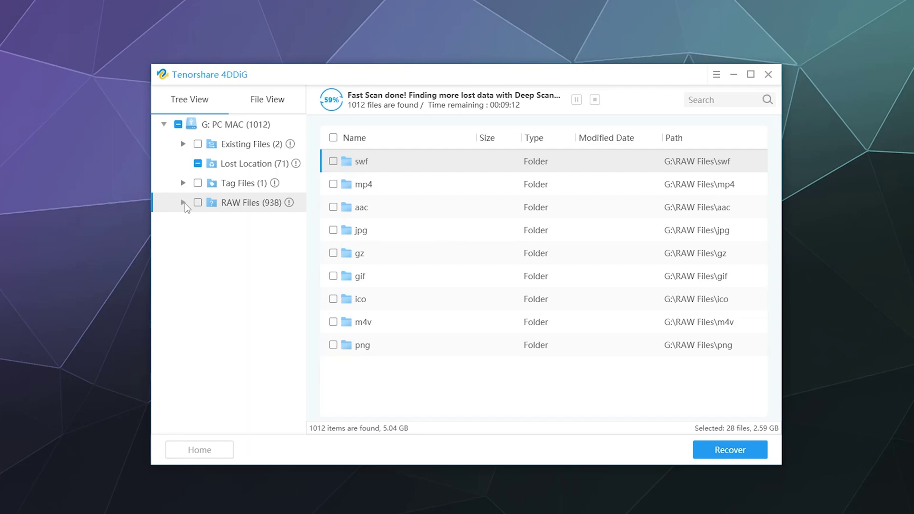
pyautogui.click(293, 98)
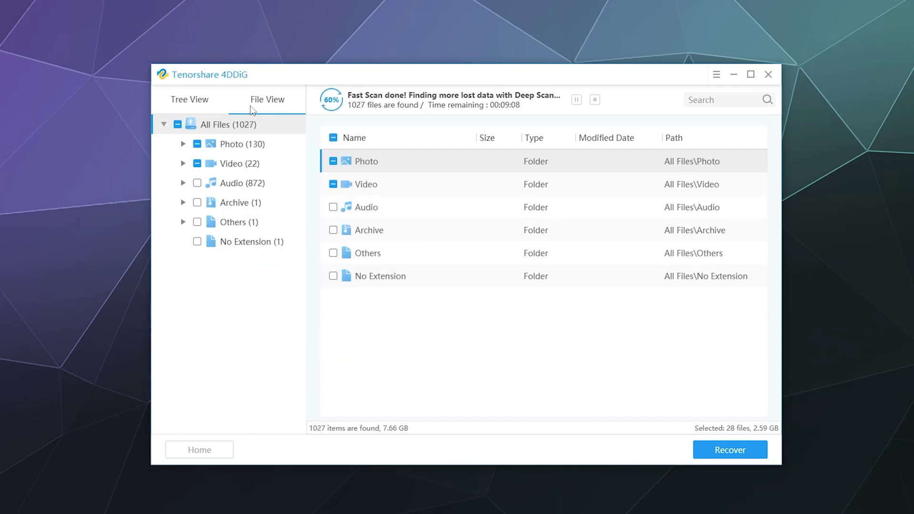
pyautogui.click(241, 201)
pyautogui.click(237, 187)
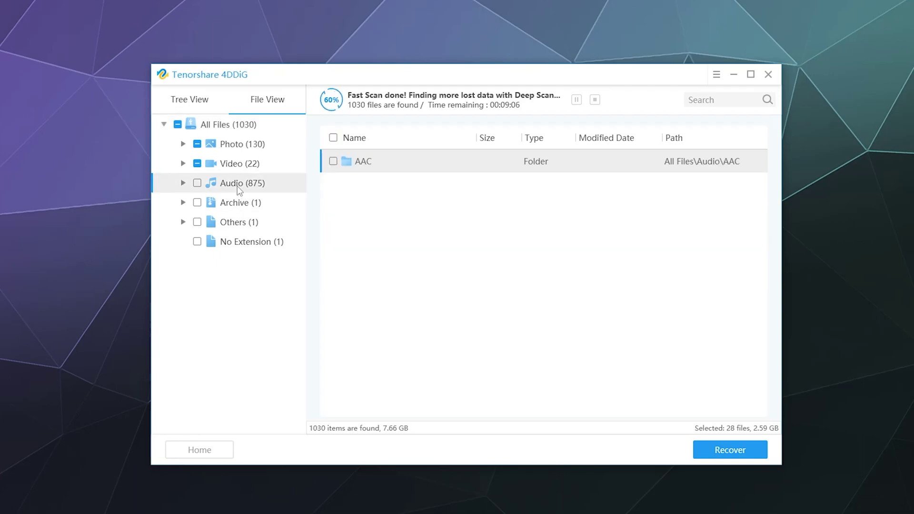
pyautogui.click(235, 170)
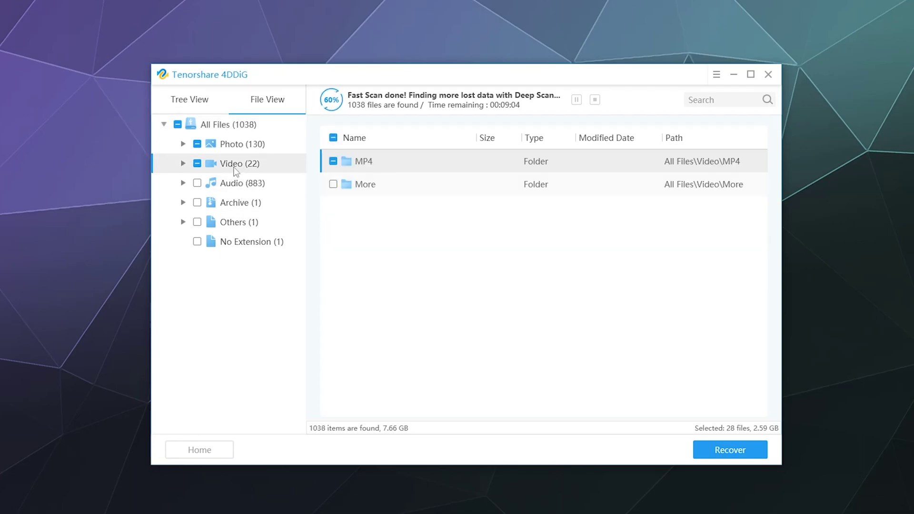
pyautogui.click(233, 146)
pyautogui.click(193, 104)
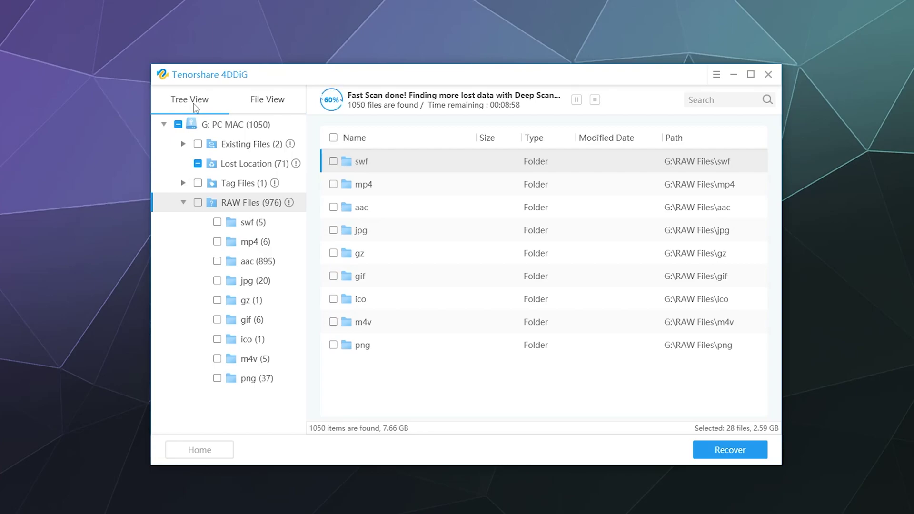
pyautogui.click(259, 111)
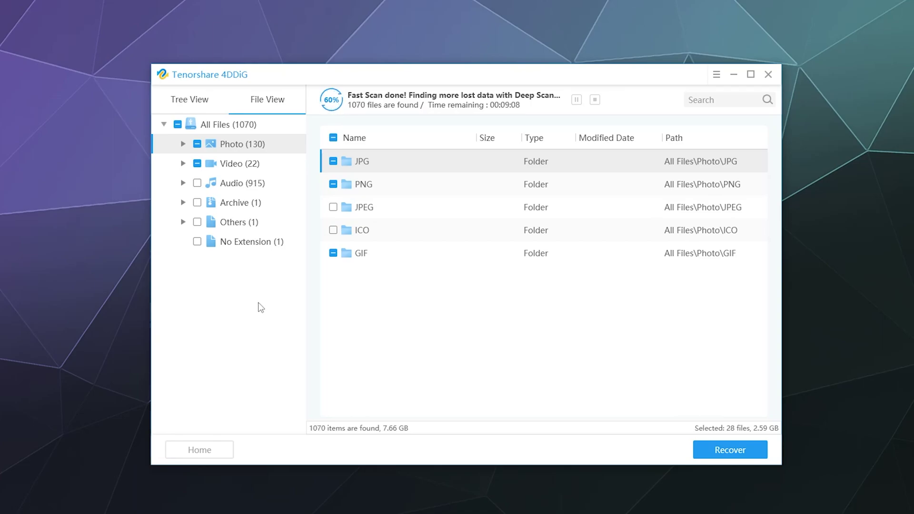
pyautogui.click(188, 147)
pyautogui.click(245, 166)
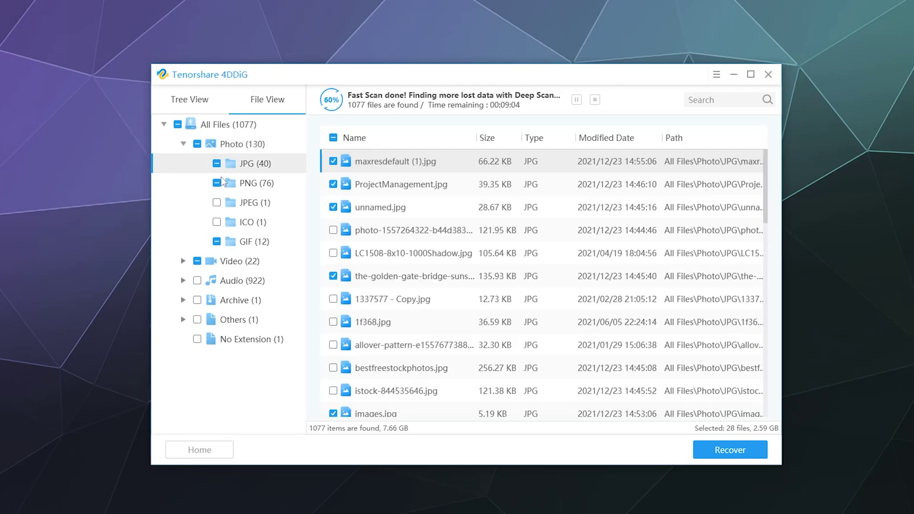
pyautogui.scroll(-5, 461, 211)
pyautogui.scroll(-3, 461, 211)
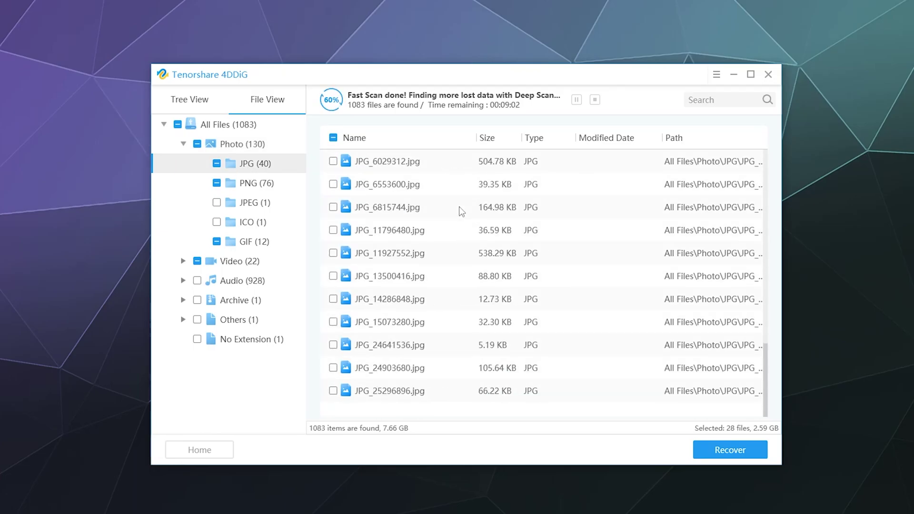
pyautogui.click(400, 326)
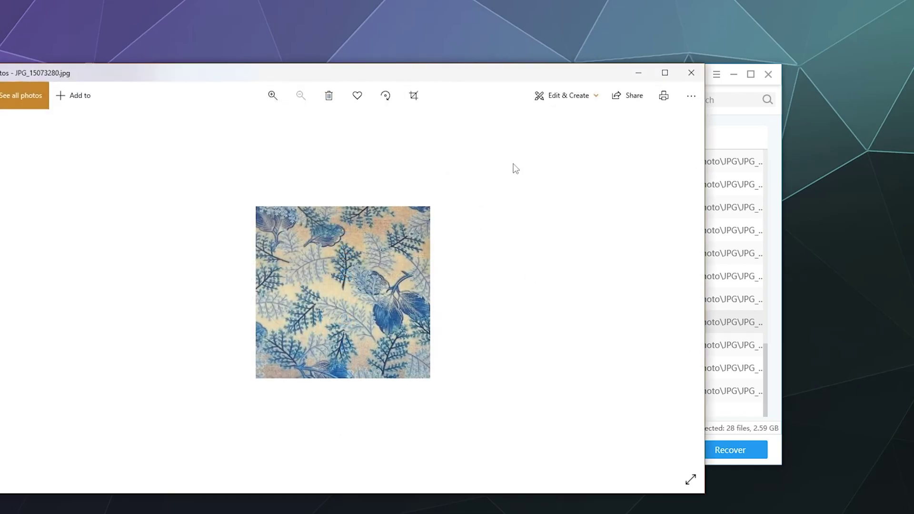
pyautogui.click(692, 73)
pyautogui.click(387, 233)
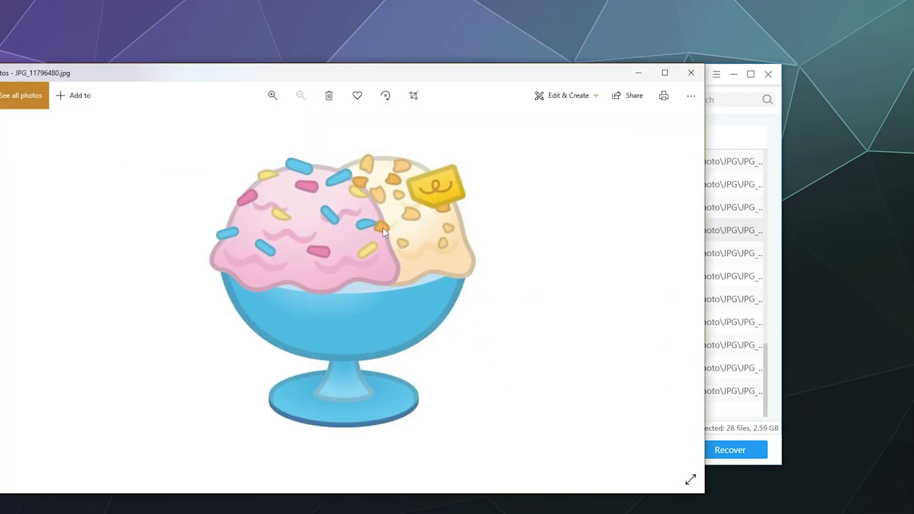
pyautogui.click(699, 75)
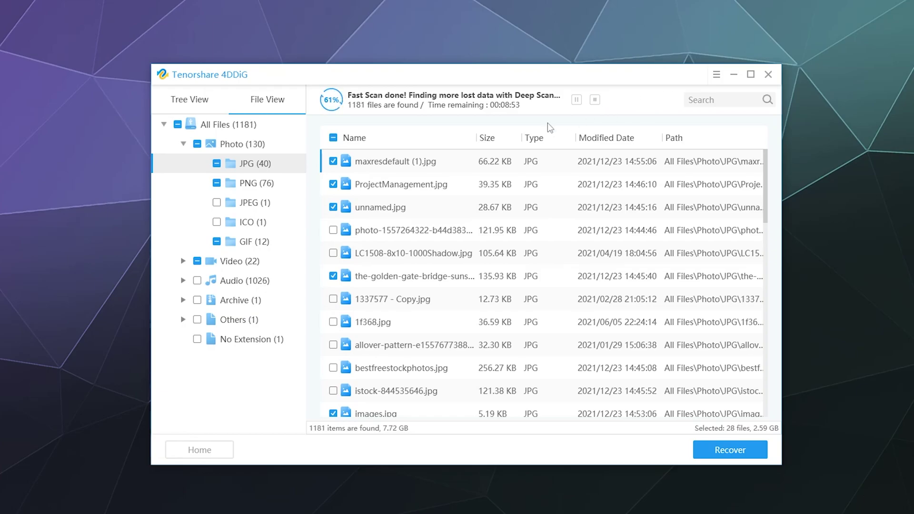
# Stop the scan at 1189 items (8.40 GB), dismiss the tips, then return home
pyautogui.click(596, 100)
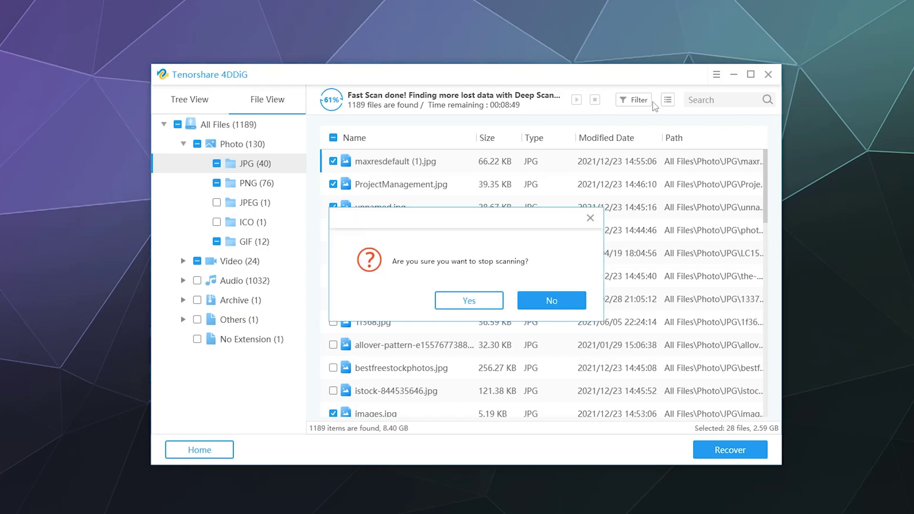
pyautogui.click(490, 300)
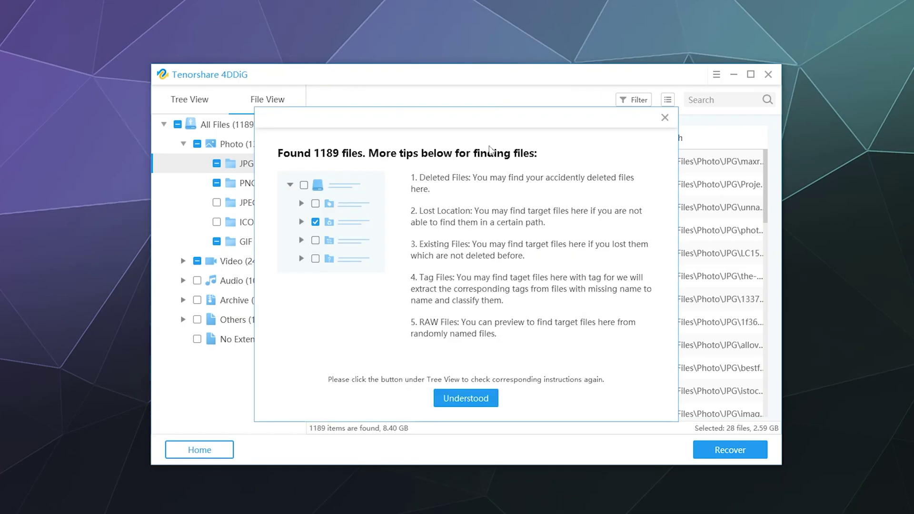
pyautogui.click(489, 400)
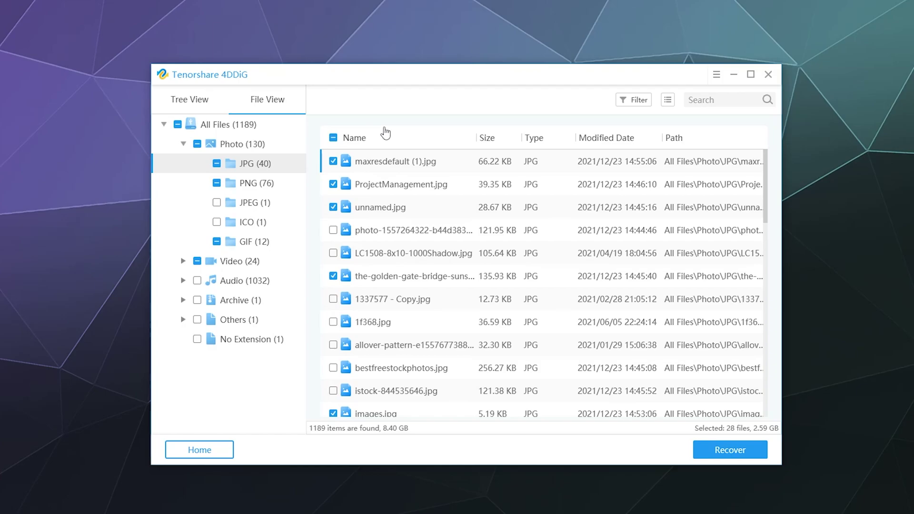
pyautogui.click(203, 100)
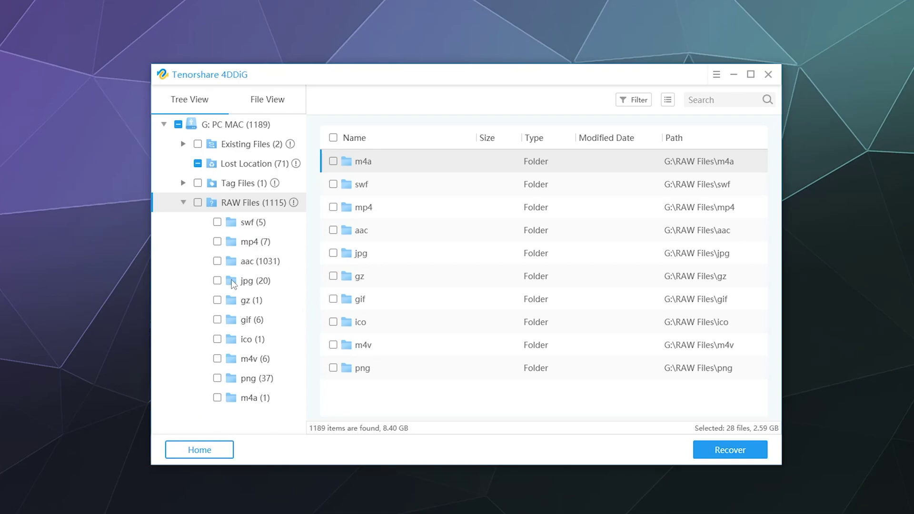
pyautogui.click(189, 455)
# Confirm leaving the scan results, then scroll the Devices and Drives list with PC MAC (G:) chosen
pyautogui.click(498, 300)
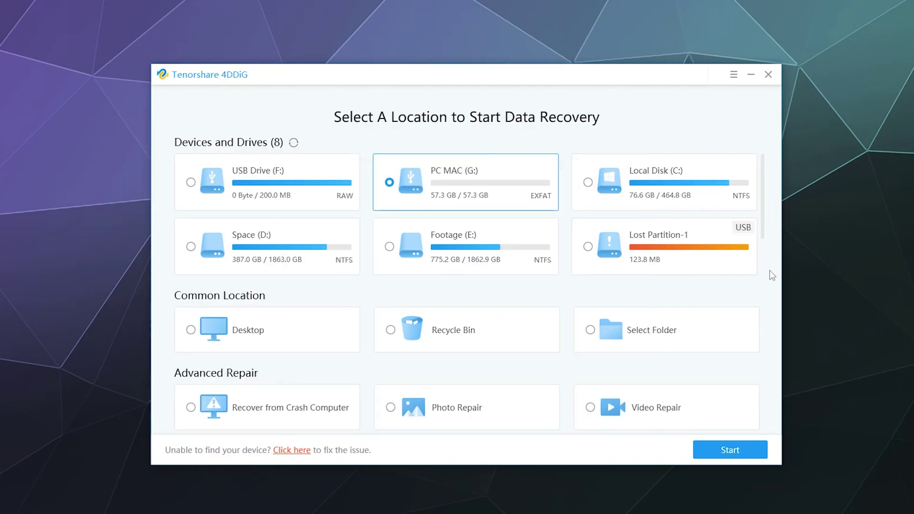
pyautogui.moveTo(766, 230); pyautogui.dragTo(759, 255)
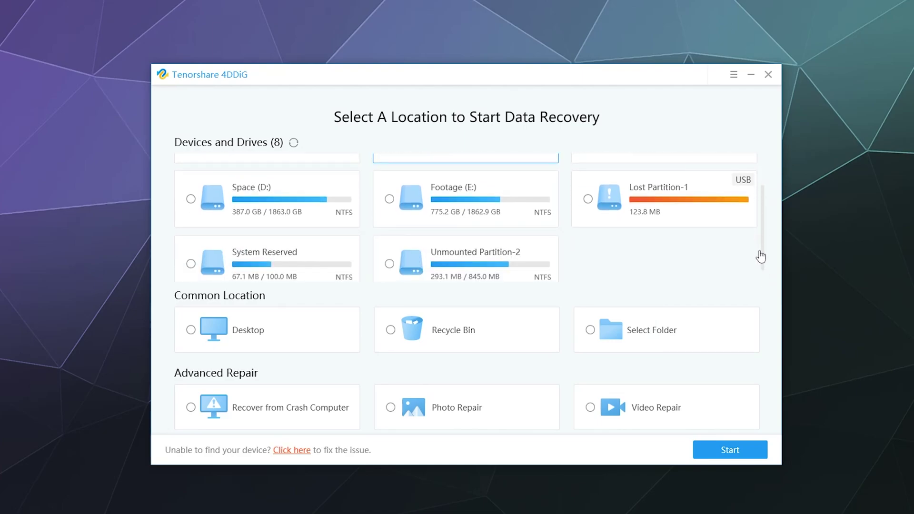
pyautogui.moveTo(762, 256); pyautogui.dragTo(760, 211)
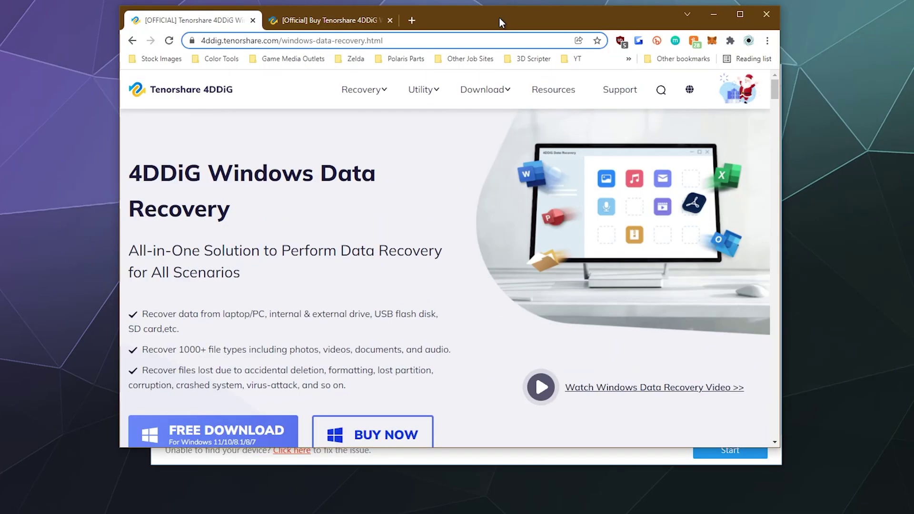
# Reposition the Chrome window and scroll through the 4DDiG product page's recovery scenarios and file types
pyautogui.moveTo(499, 18); pyautogui.dragTo(482, 42)
pyautogui.scroll(-1, 434, 272)
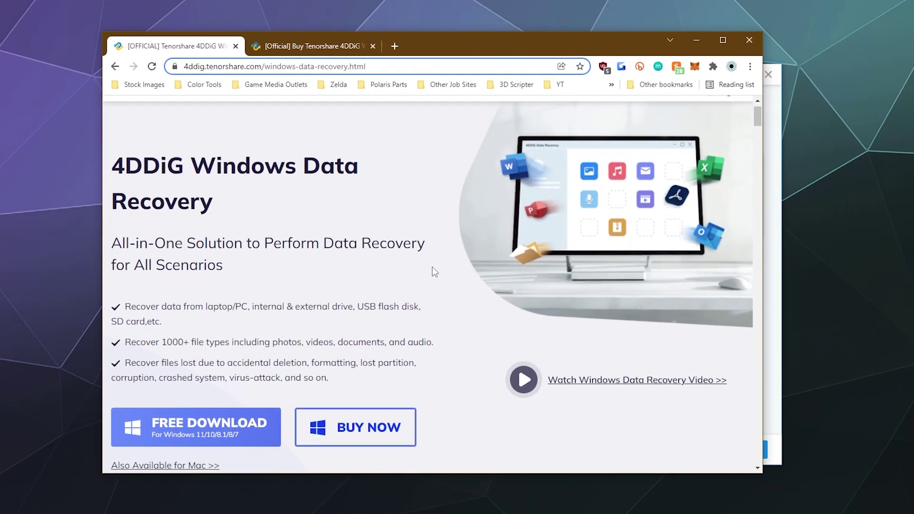
pyautogui.scroll(-8, 433, 268)
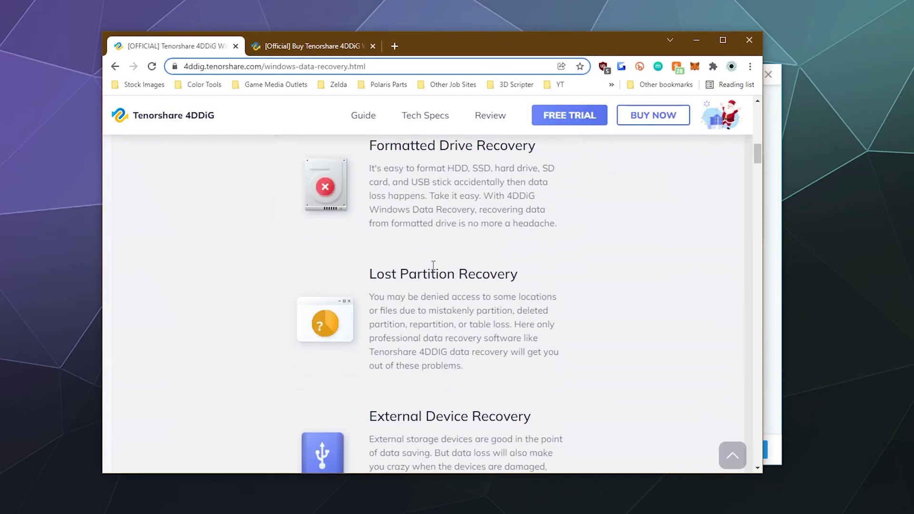
pyautogui.scroll(-15, 433, 265)
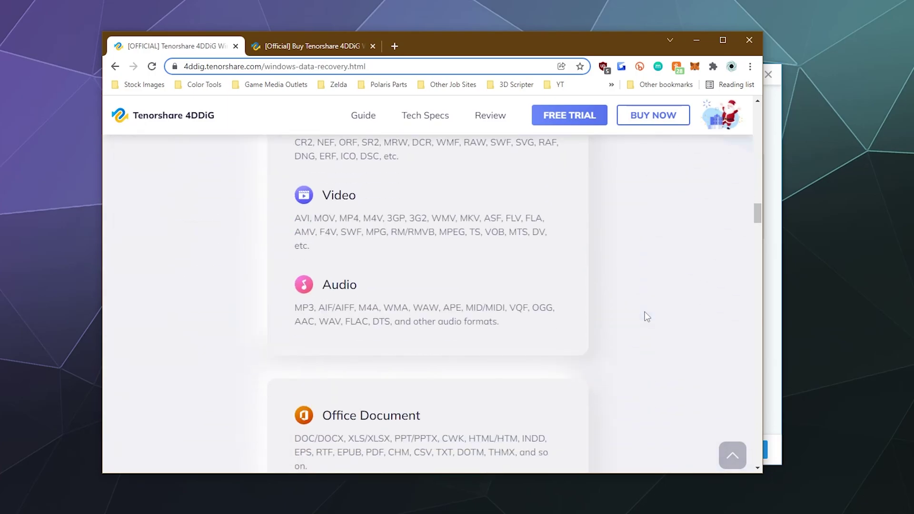
pyautogui.scroll(2, 646, 312)
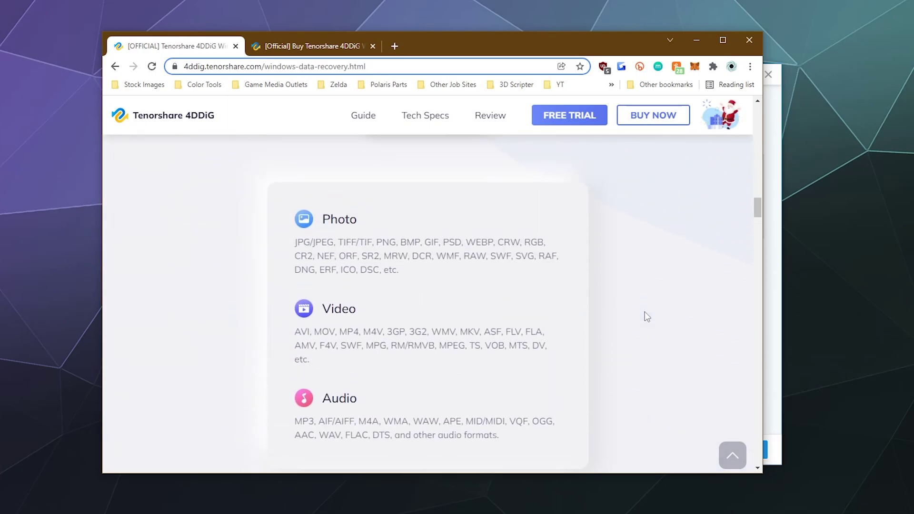
pyautogui.scroll(-1, 646, 315)
pyautogui.scroll(-1, 646, 316)
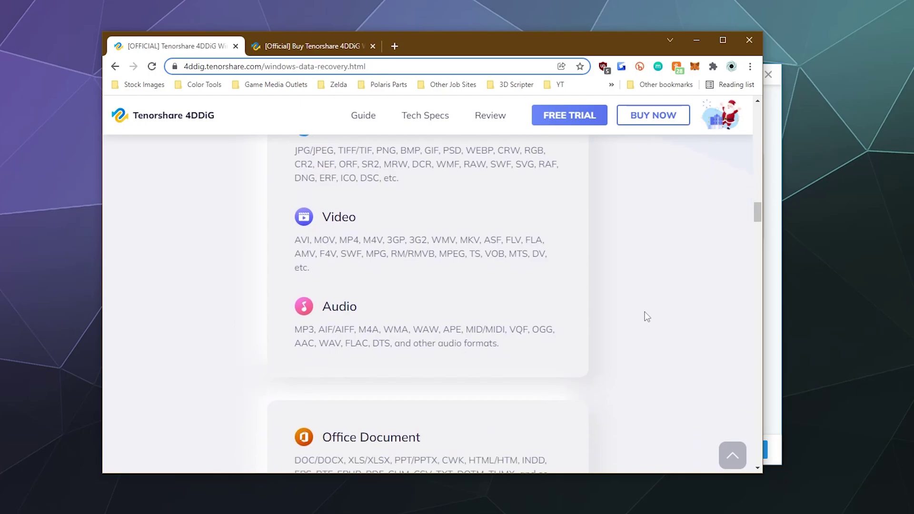
pyautogui.scroll(-5, 645, 311)
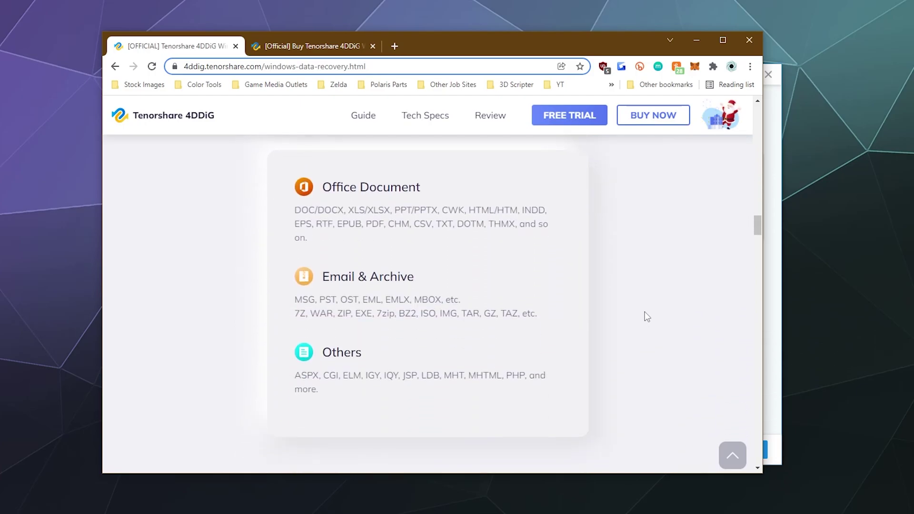
pyautogui.scroll(-6, 645, 314)
pyautogui.scroll(2, 302, 261)
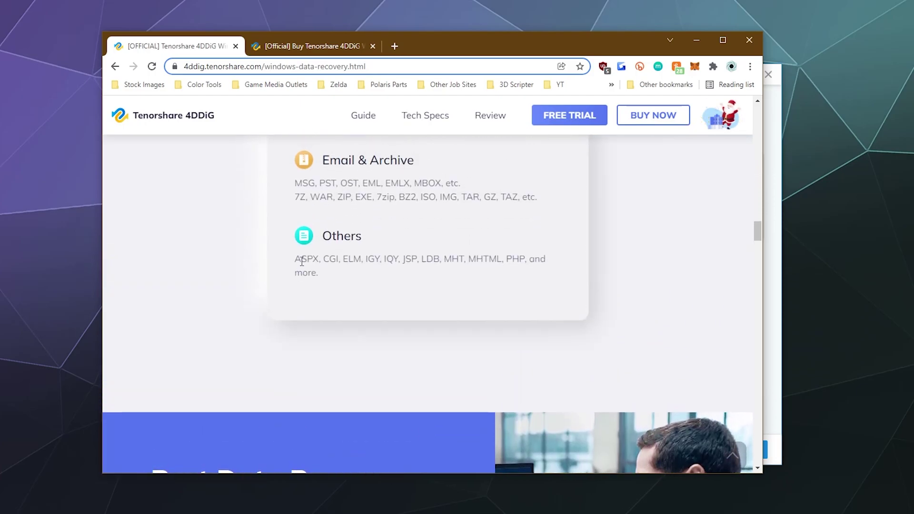
pyautogui.scroll(20, 447, 275)
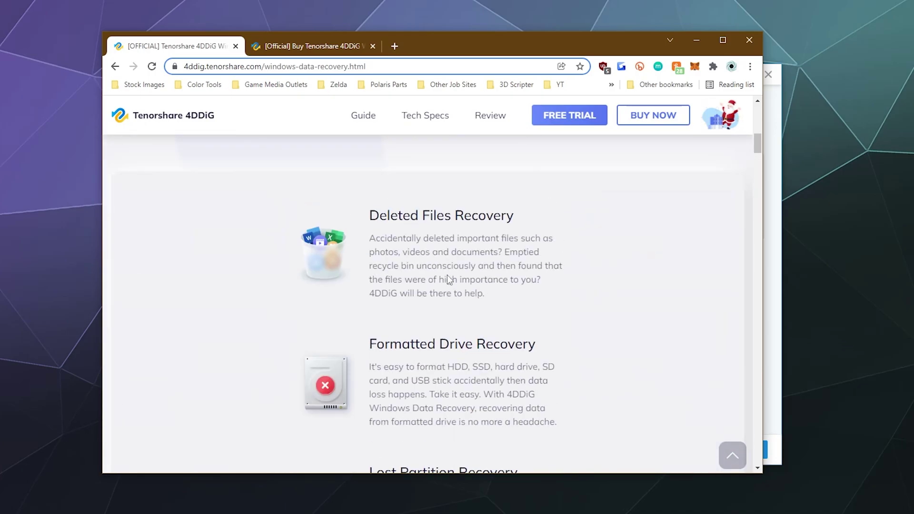
pyautogui.scroll(10, 448, 279)
pyautogui.scroll(-1, 368, 184)
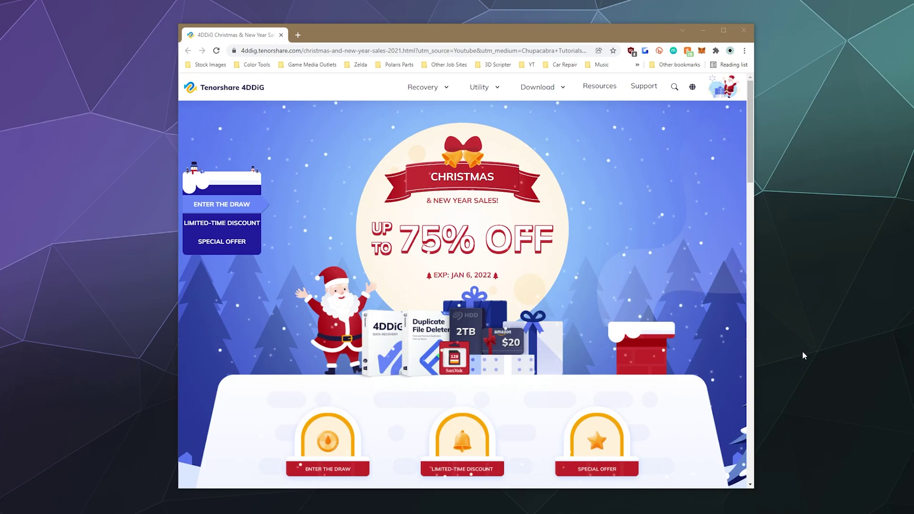
# Scroll through the sale page's Enter the Draw, Limited-Time Discount and Special Offer sections, then back up
pyautogui.click(723, 310)
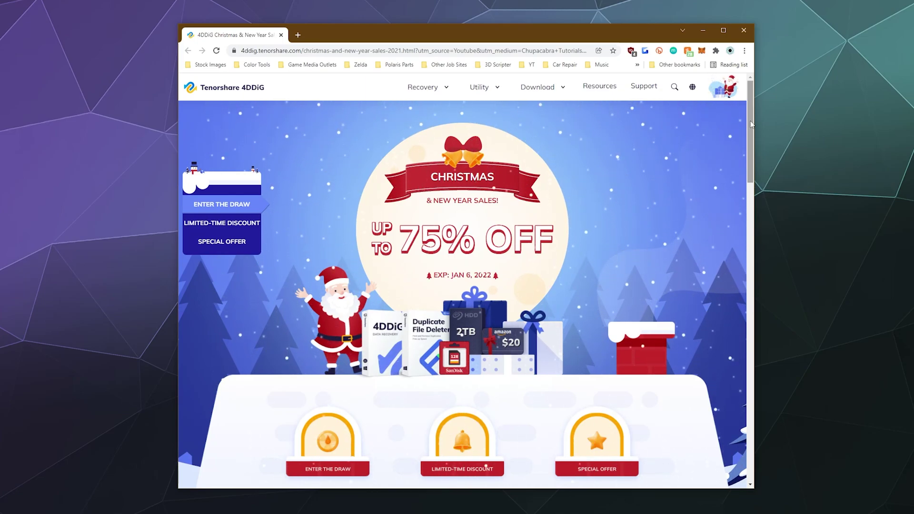
pyautogui.moveTo(752, 125); pyautogui.dragTo(751, 224)
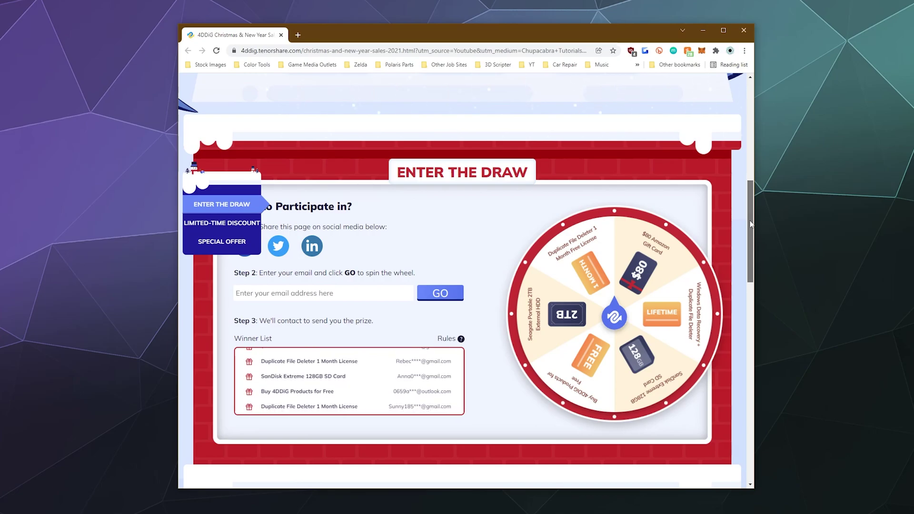
pyautogui.moveTo(751, 224); pyautogui.dragTo(749, 311)
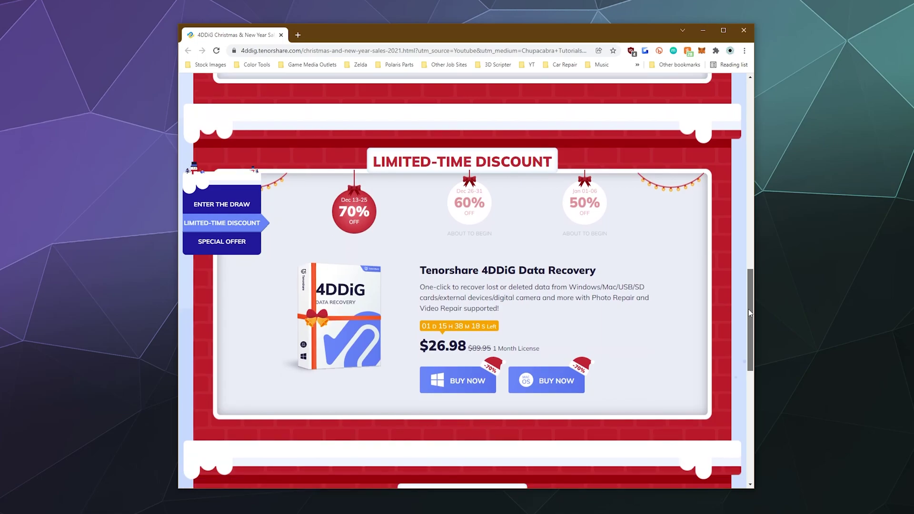
pyautogui.moveTo(749, 312); pyautogui.dragTo(748, 387)
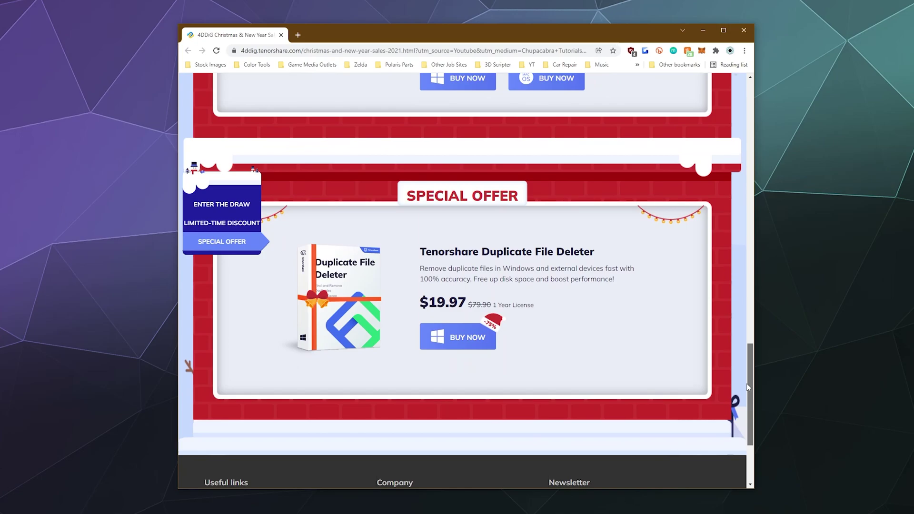
pyautogui.moveTo(748, 388); pyautogui.dragTo(747, 137)
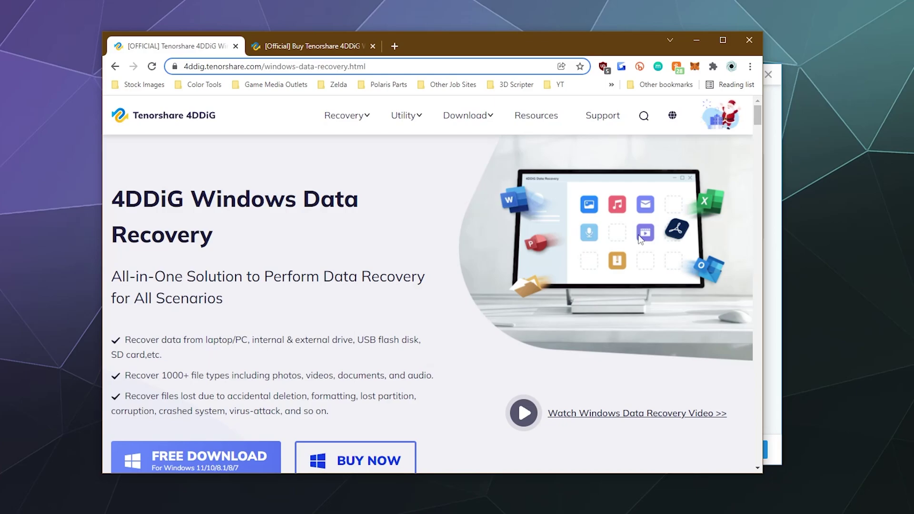
pyautogui.scroll(-15, 640, 238)
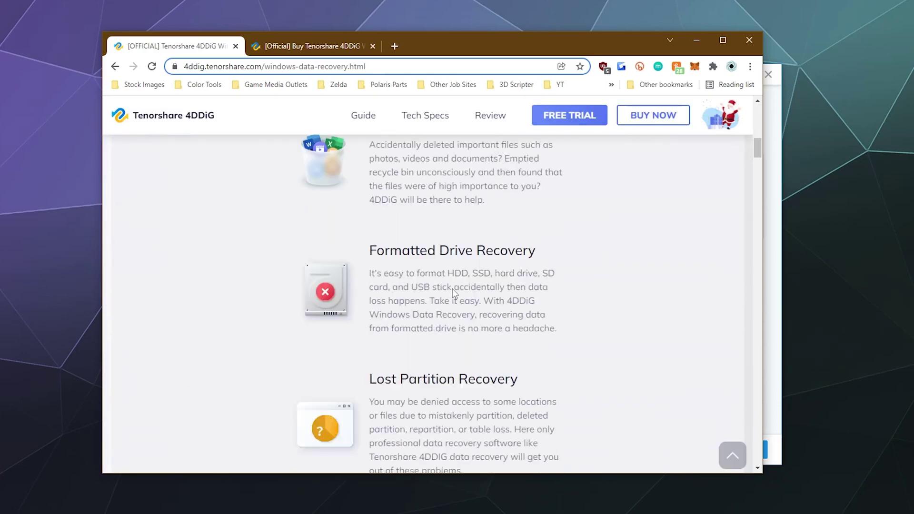
pyautogui.scroll(-15, 667, 319)
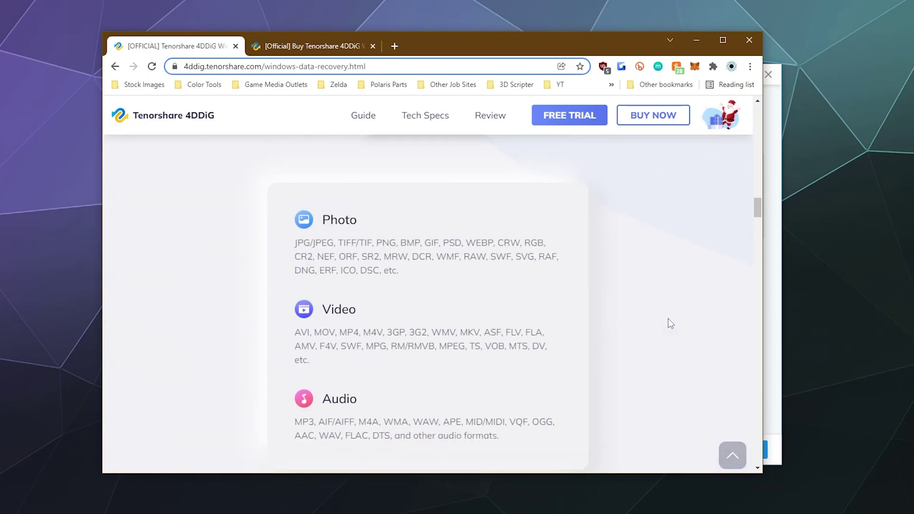
pyautogui.scroll(-3, 669, 319)
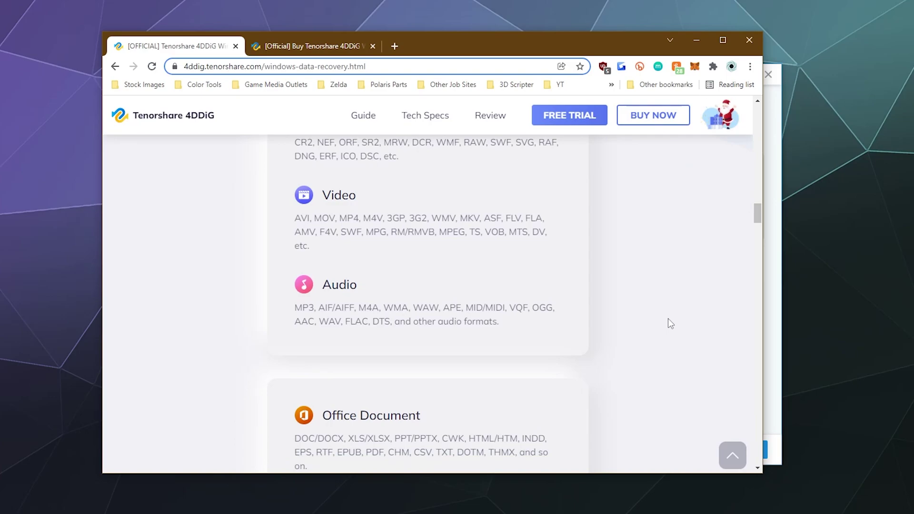
pyautogui.scroll(-3, 663, 324)
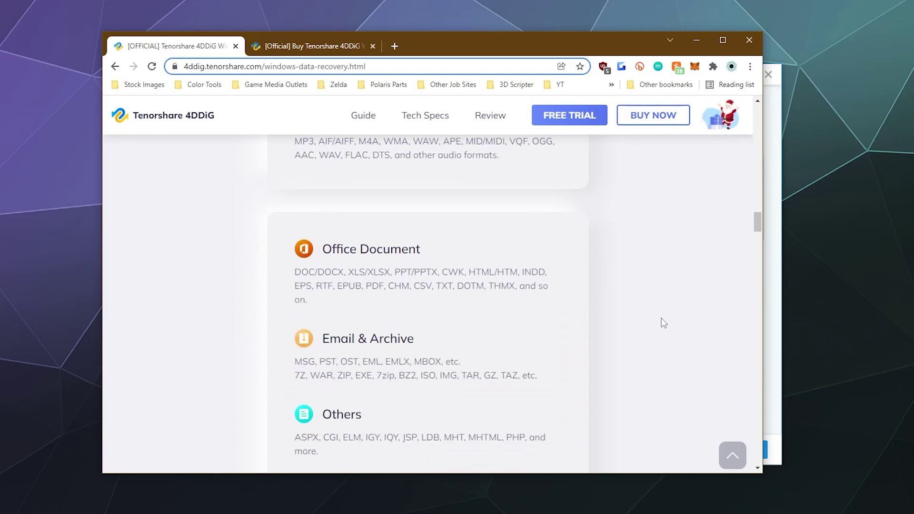
pyautogui.scroll(-3, 664, 322)
pyautogui.scroll(-10, 664, 322)
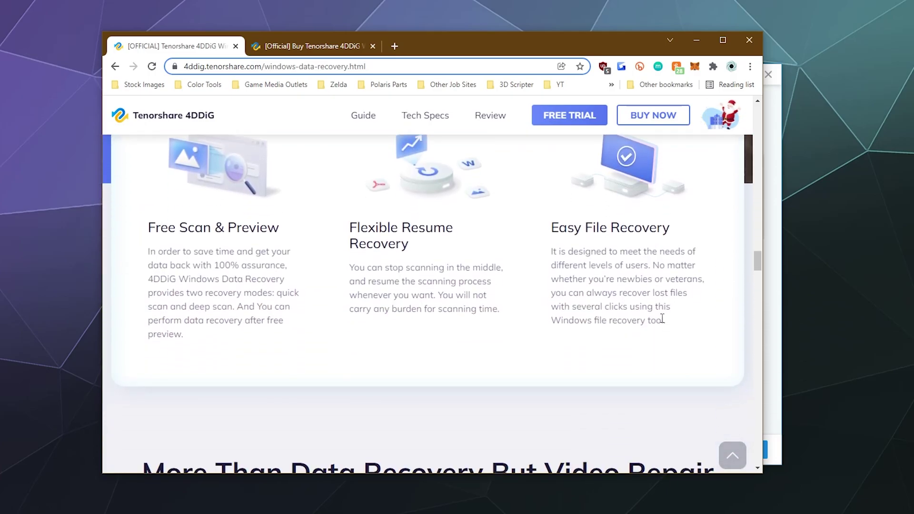
pyautogui.scroll(20, 662, 319)
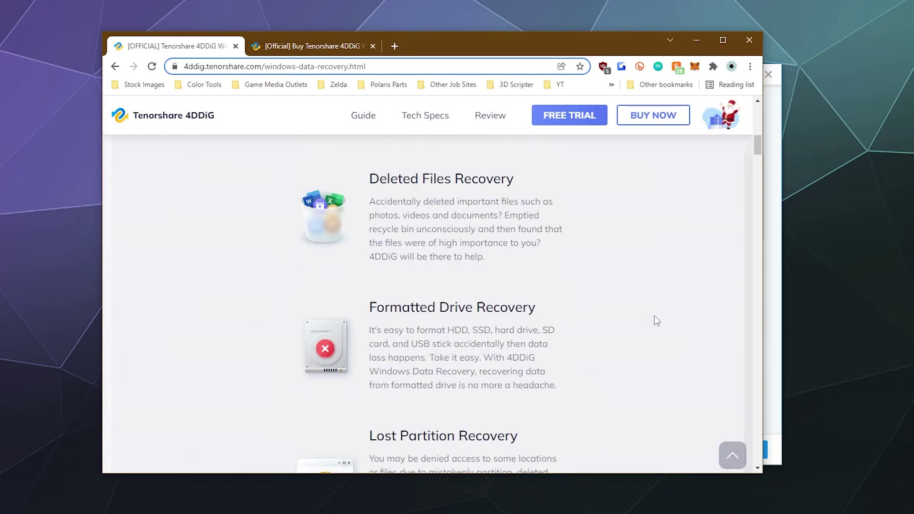
pyautogui.scroll(-4, 659, 318)
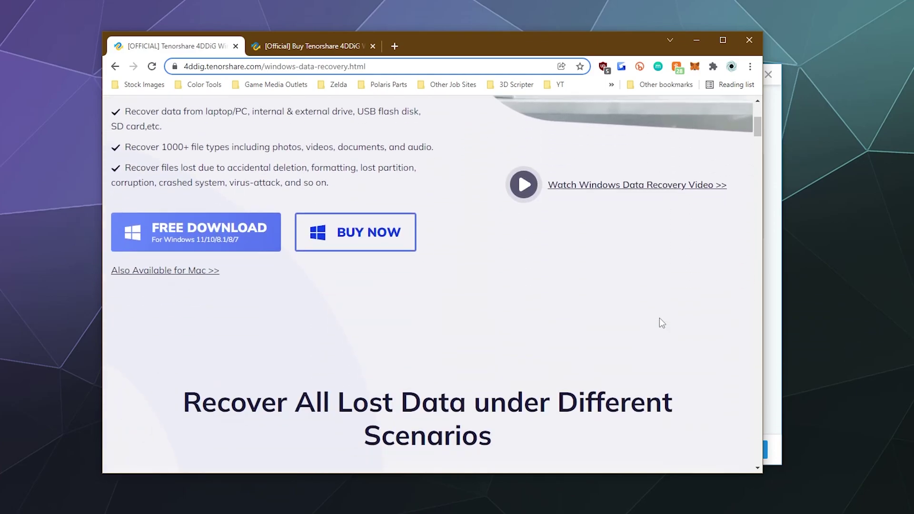
pyautogui.scroll(5, 492, 283)
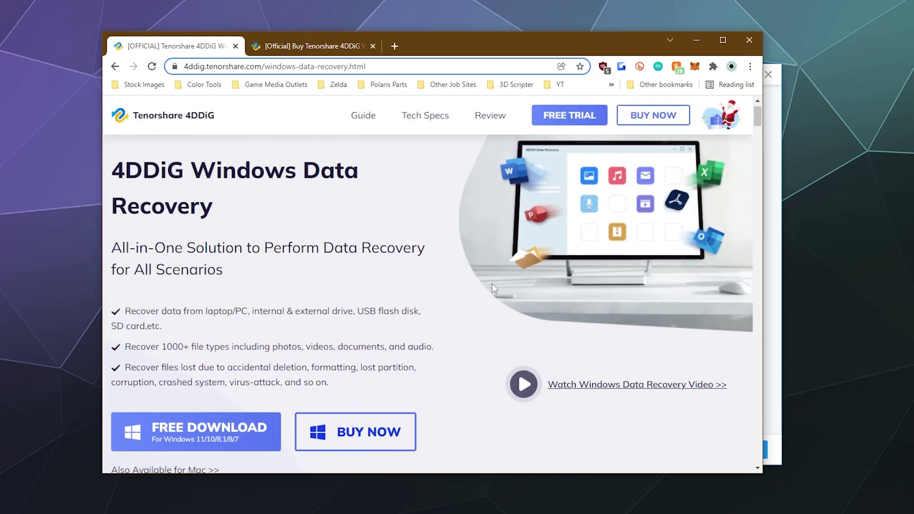
pyautogui.scroll(-1, 476, 287)
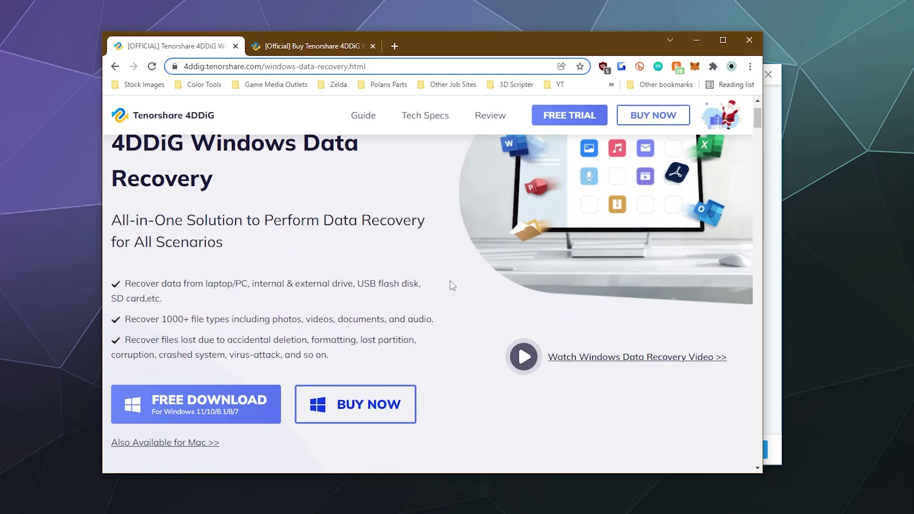